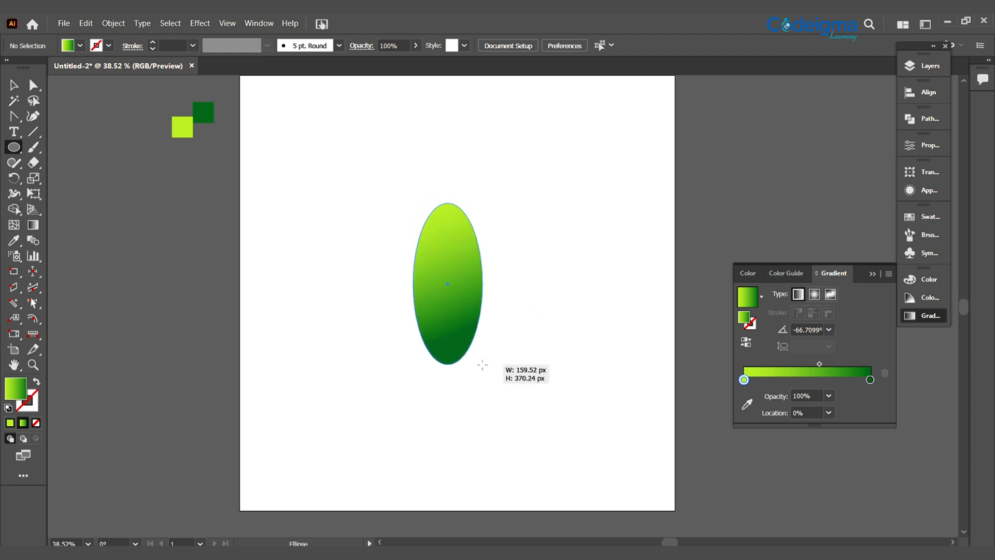
# Convert the ellipse's bottom and top anchors into sharp corners and rotate the leaf shape clockwise into a diagonal position
pyautogui.hotkey('shift', 'c')
pyautogui.click(448, 364)
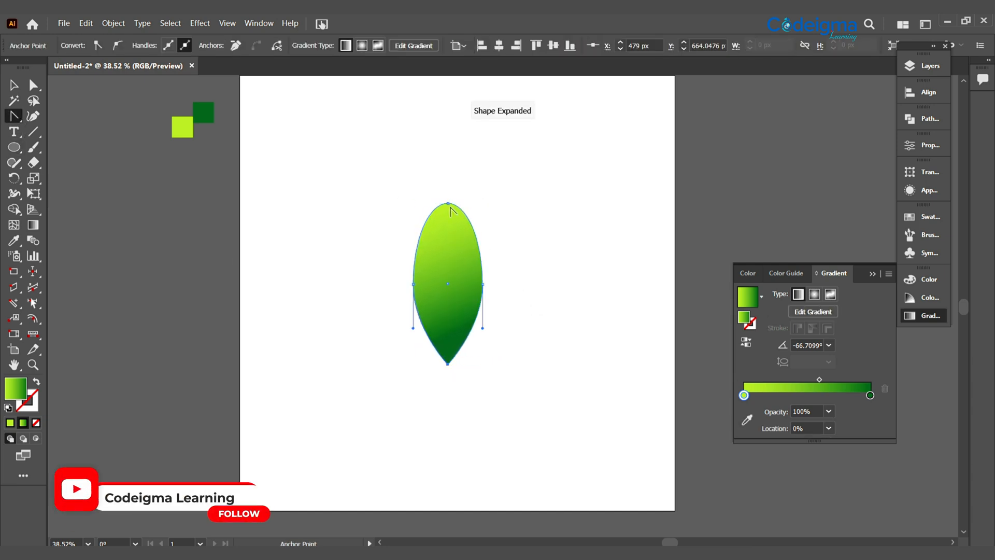
pyautogui.click(448, 204)
pyautogui.press('v')
pyautogui.moveTo(492, 202); pyautogui.dragTo(527, 271)
# Reshape the leaf's side anchors and curve handles, giving the upper edge an S-curve and the lower edge a fuller belly
pyautogui.click(34, 85)
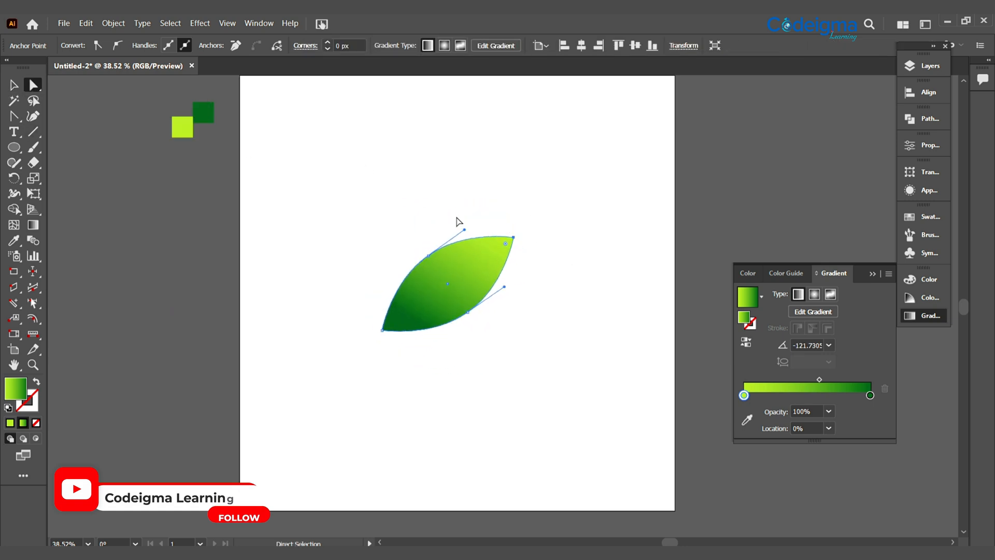
pyautogui.click(429, 258)
pyautogui.moveTo(429, 257); pyautogui.dragTo(397, 275)
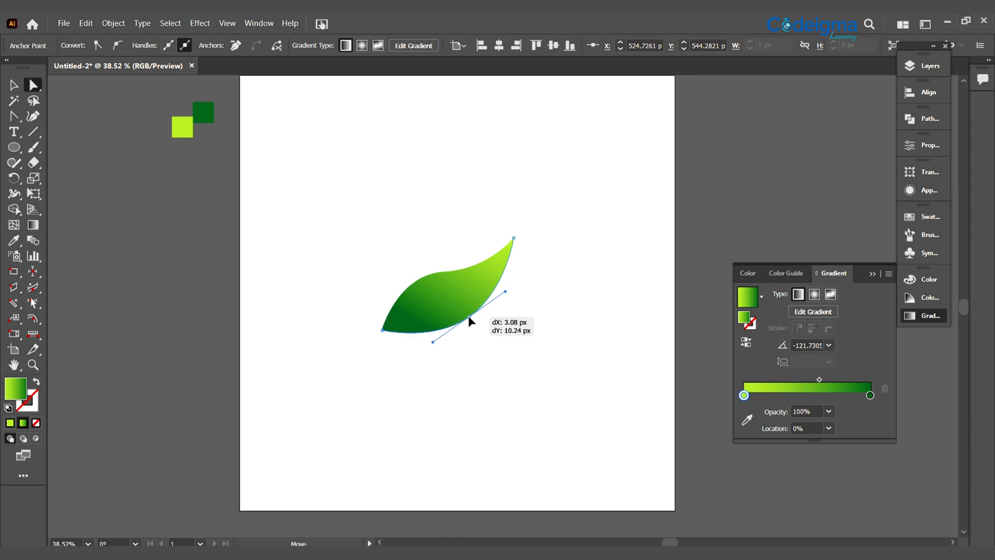
pyautogui.moveTo(468, 315); pyautogui.dragTo(472, 321)
pyautogui.click(444, 271)
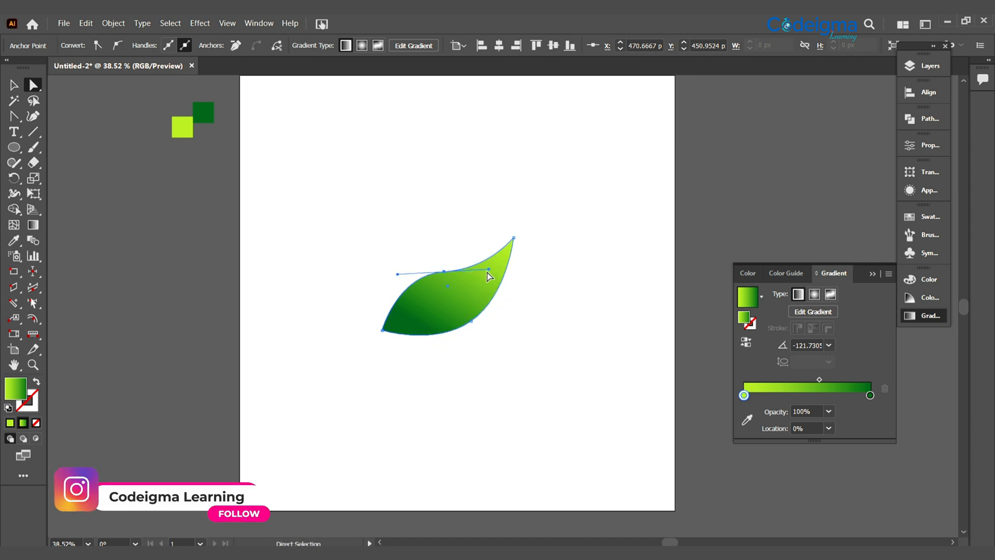
pyautogui.moveTo(445, 273); pyautogui.dragTo(397, 274)
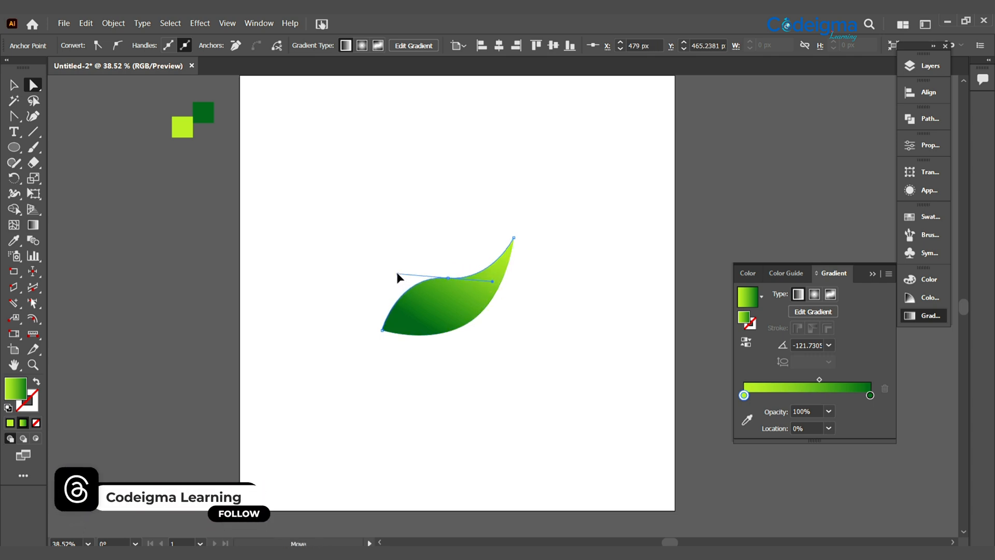
pyautogui.click(539, 335)
# Draw a gradient-filled rectangle above the leaf and stretch its upper edge upward to form a tall block
pyautogui.click(18, 148)
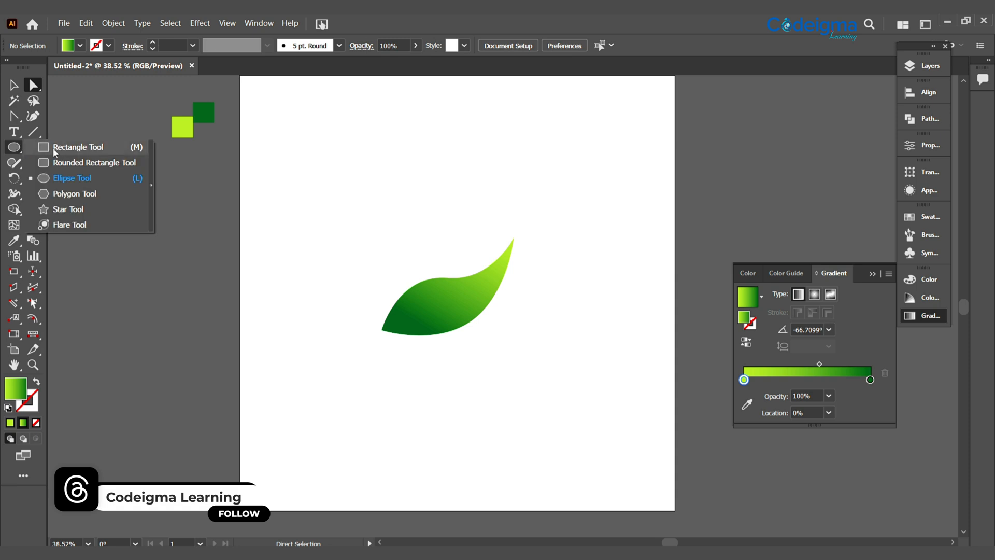
pyautogui.click(53, 148)
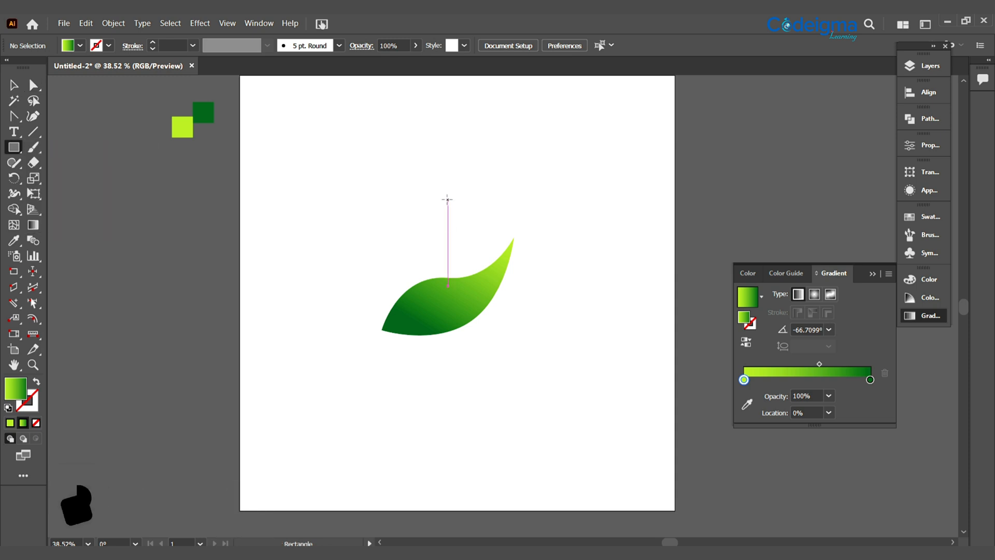
pyautogui.moveTo(448, 199); pyautogui.dragTo(505, 247)
pyautogui.moveTo(478, 201); pyautogui.dragTo(481, 138)
# Round the rectangle's lower-right corner and position the rectangle just above the leaf, following its upper curve
pyautogui.click(33, 84)
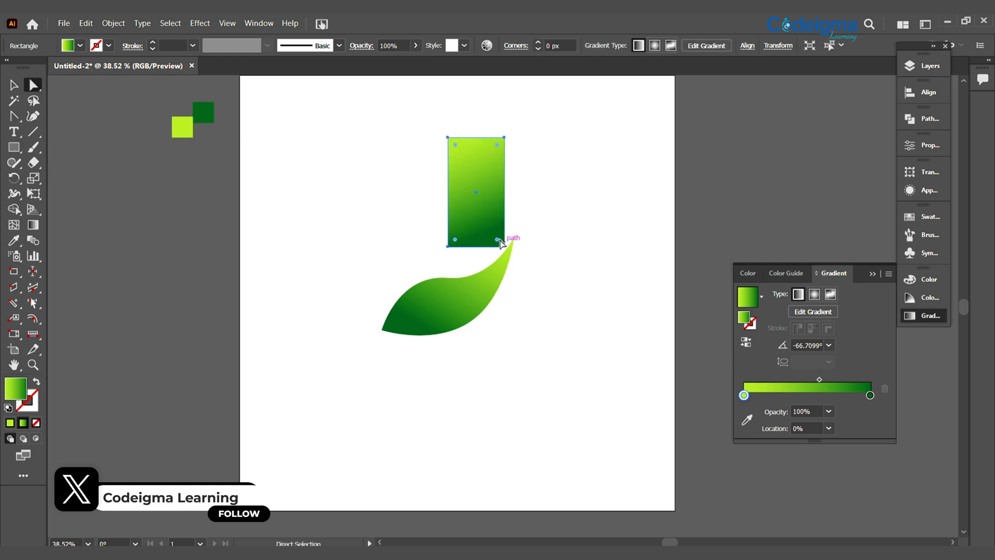
pyautogui.moveTo(501, 244); pyautogui.dragTo(472, 242)
pyautogui.click(14, 84)
pyautogui.click(558, 290)
pyautogui.press('a')
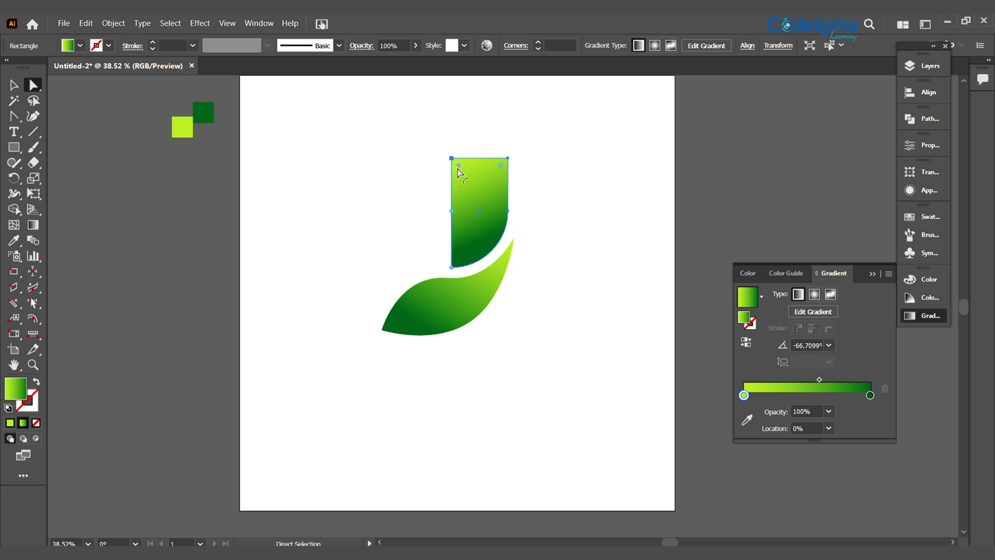
pyautogui.moveTo(452, 213)
pyautogui.mouseDown()
pyautogui.moveTo(461, 221)
pyautogui.moveTo(455, 210)
pyautogui.mouseUp()
pyautogui.click(14, 85)
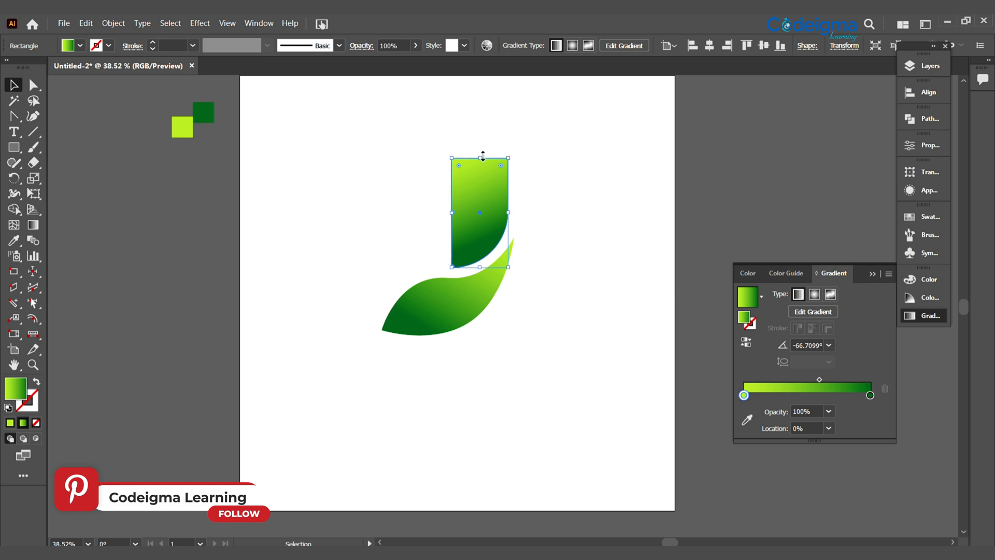
# Extend the rectangle upward into the J's stem and nudge it slightly to leave an even gap above the leaf
pyautogui.moveTo(483, 156); pyautogui.dragTo(484, 123)
pyautogui.moveTo(479, 193); pyautogui.dragTo(481, 197)
pyautogui.click(580, 380)
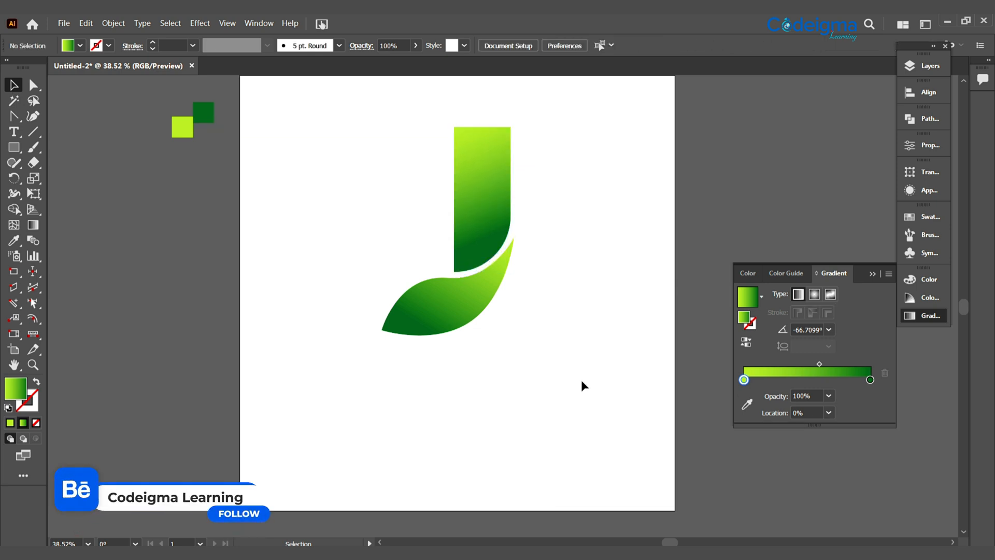
# Draw a curved gradient shading shape with the Pen tool along the leaf's lower edge, from its upper-right tip to its left tip
pyautogui.click(437, 328)
pyautogui.moveTo(33, 116); pyautogui.dragTo(61, 120)
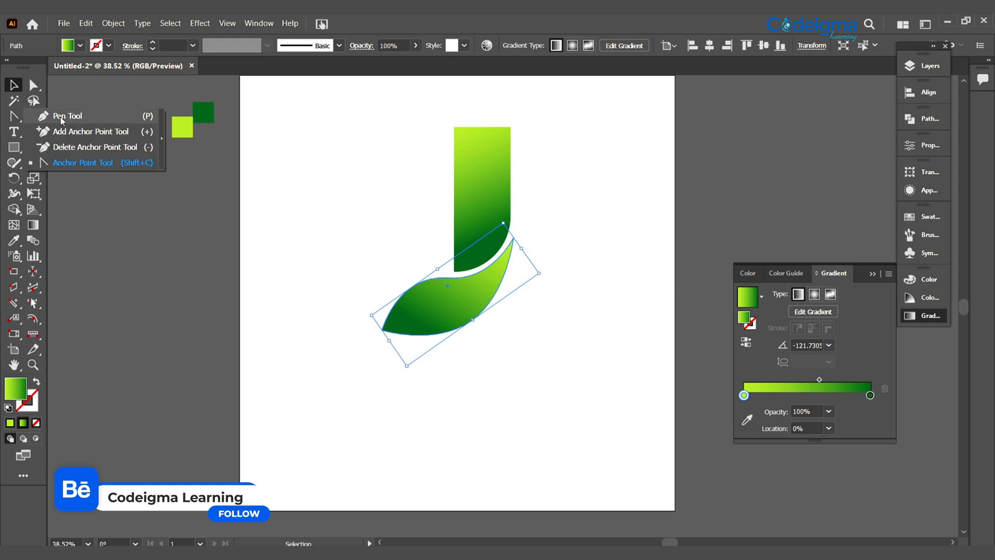
pyautogui.click(62, 120)
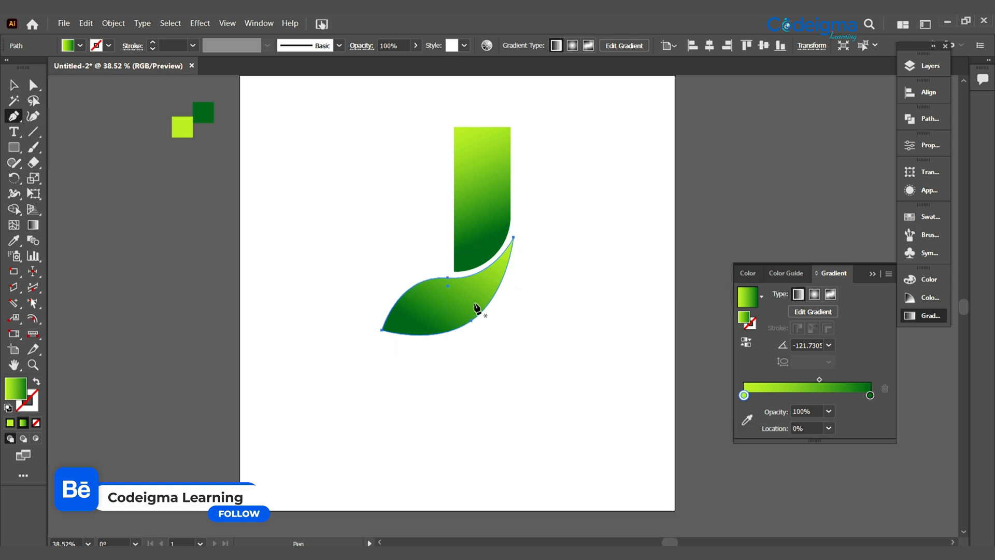
pyautogui.keyDown('ctrl'); pyautogui.click(329, 428); pyautogui.keyUp('ctrl')
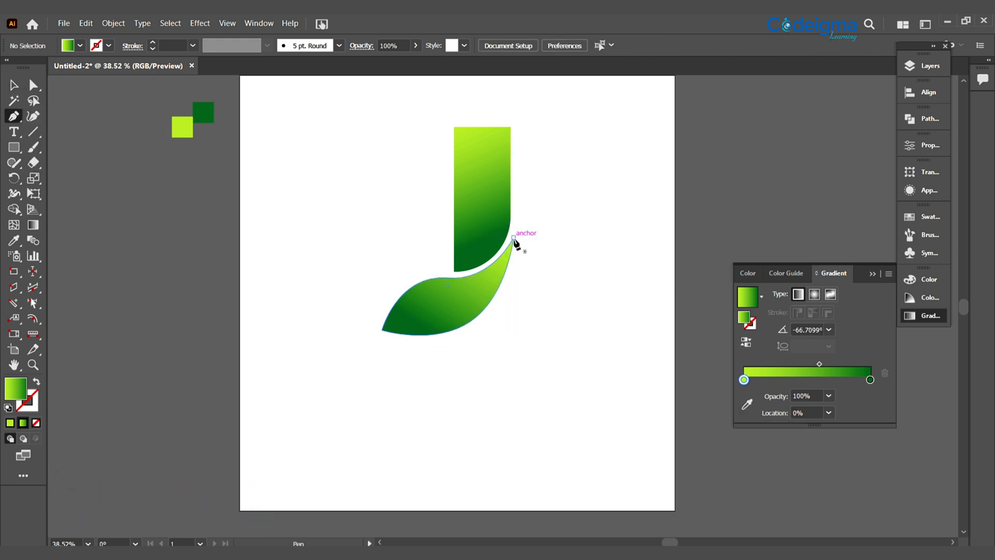
pyautogui.click(513, 238)
pyautogui.moveTo(382, 330); pyautogui.dragTo(255, 334)
pyautogui.click(382, 330)
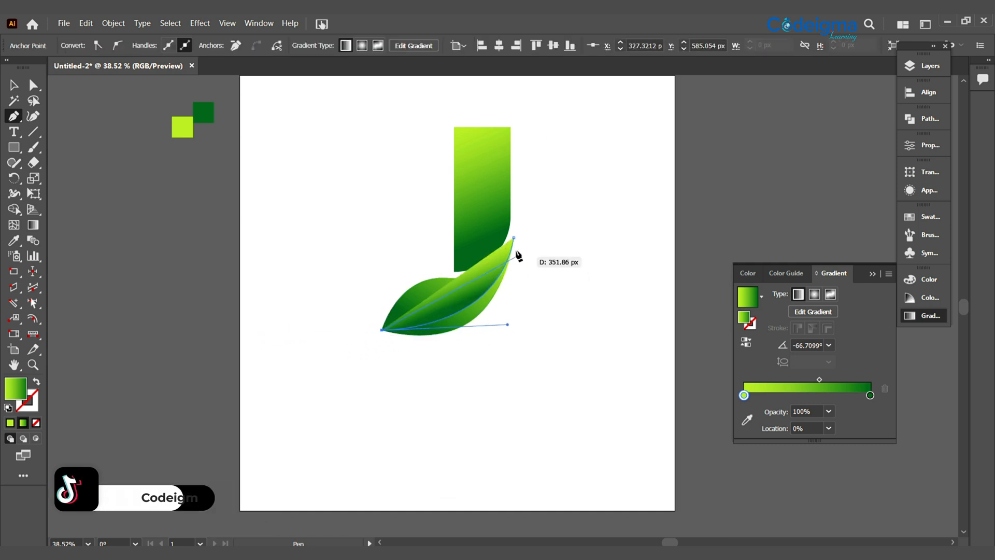
pyautogui.moveTo(514, 238); pyautogui.dragTo(531, 104)
pyautogui.press('v')
pyautogui.click(433, 374)
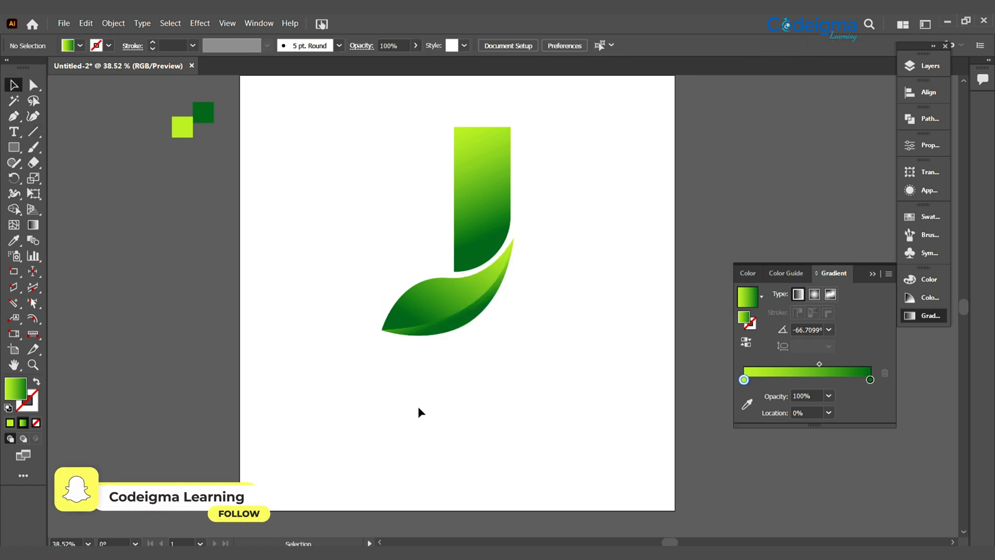
# Draw a thin curved shading shape with the Pen tool along the leaf's concave upper edge, between its right tip and the middle
pyautogui.click(14, 116)
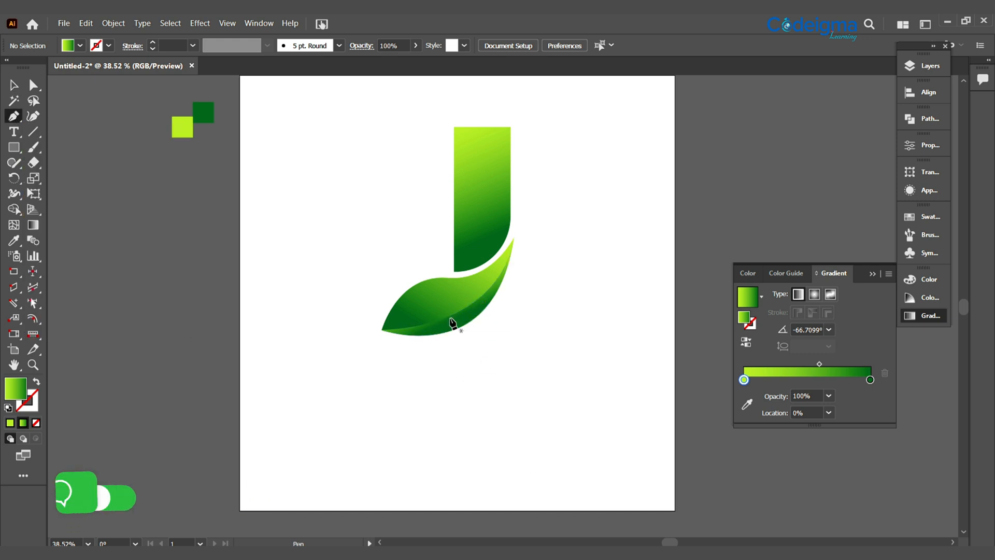
pyautogui.click(513, 237)
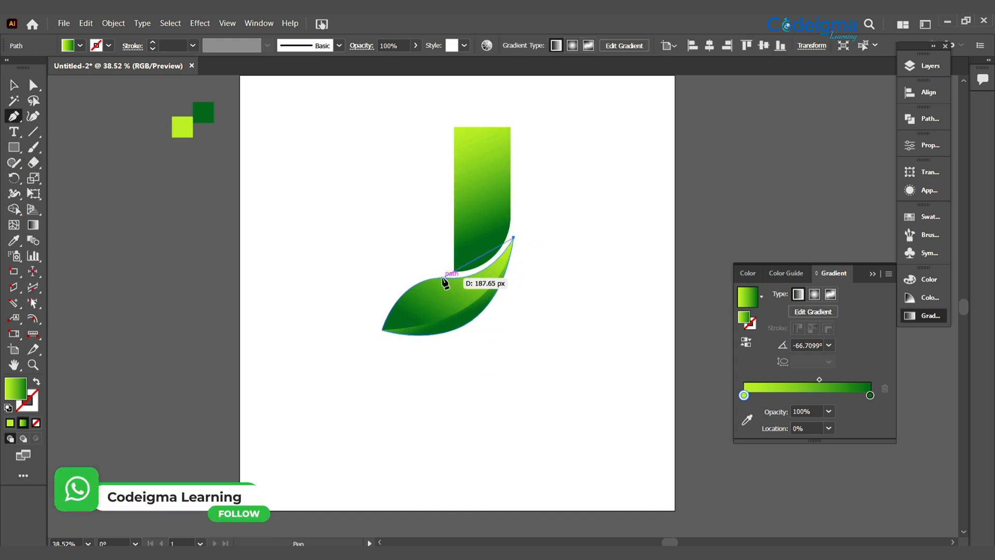
pyautogui.moveTo(399, 266); pyautogui.dragTo(394, 270)
pyautogui.click(442, 279)
pyautogui.click(442, 278)
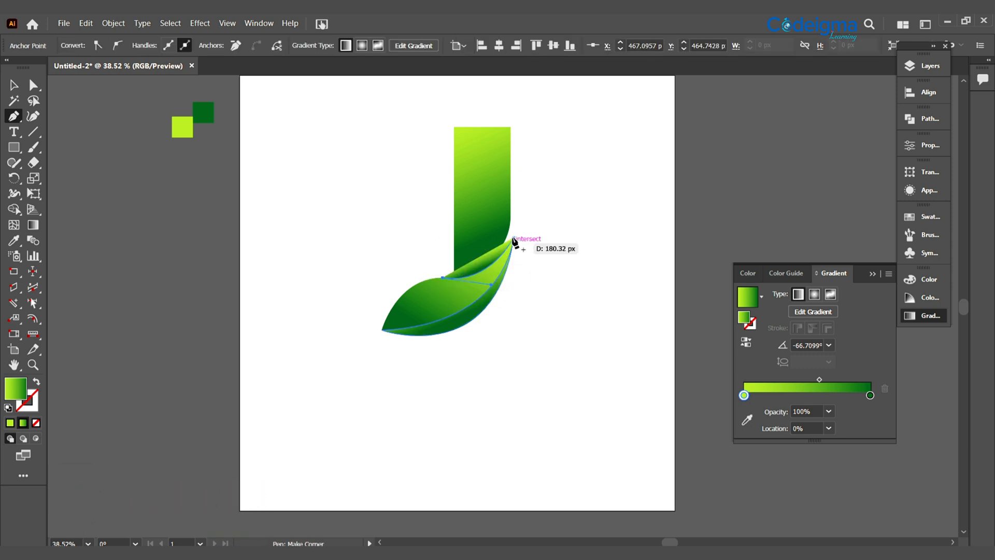
pyautogui.moveTo(513, 238); pyautogui.dragTo(513, 230)
pyautogui.moveTo(531, 179); pyautogui.dragTo(540, 176)
pyautogui.click(12, 85)
pyautogui.click(485, 415)
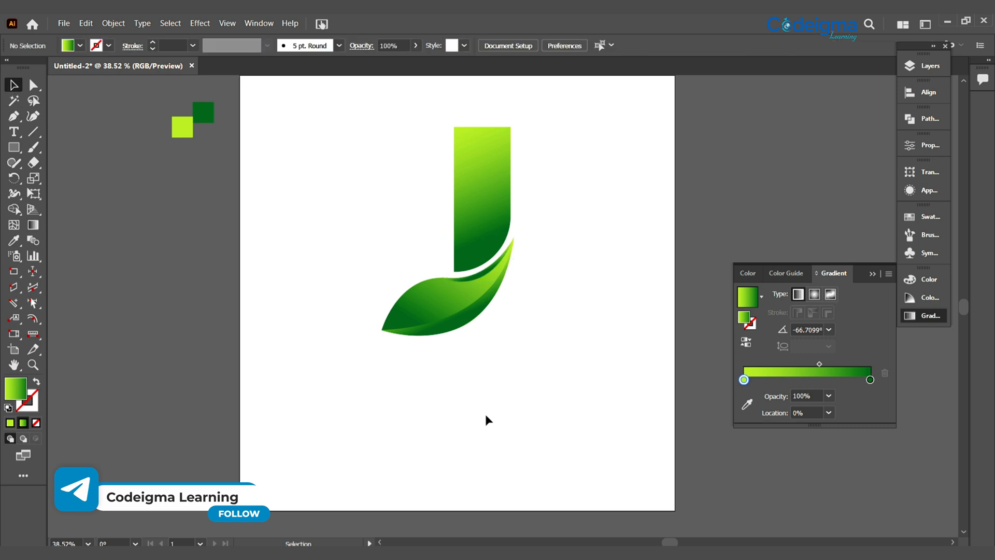
# Draw a narrow curved highlight shape with the Pen tool along the leaf's upper-left edge, from the left tip to the middle
pyautogui.click(481, 279)
pyautogui.click(341, 365)
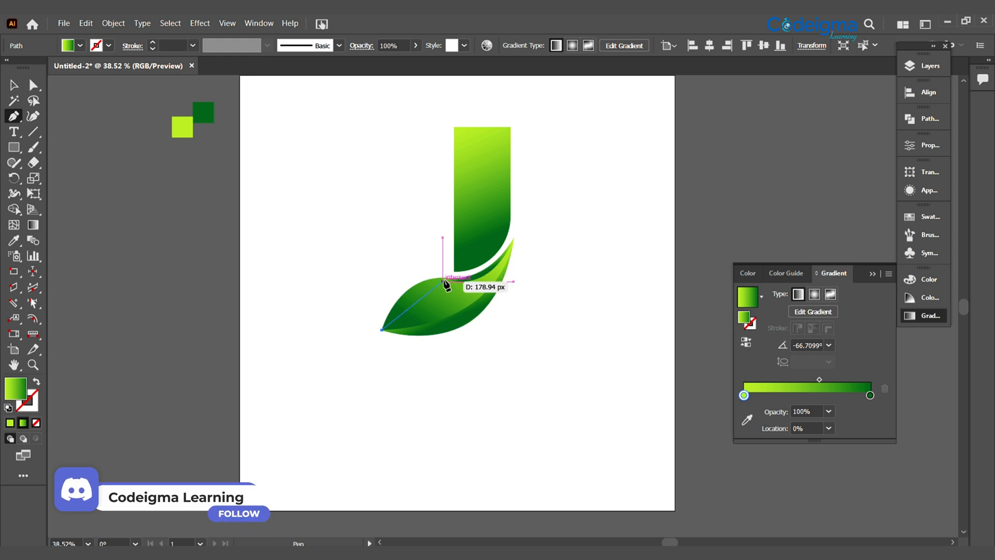
pyautogui.moveTo(442, 278); pyautogui.dragTo(490, 275)
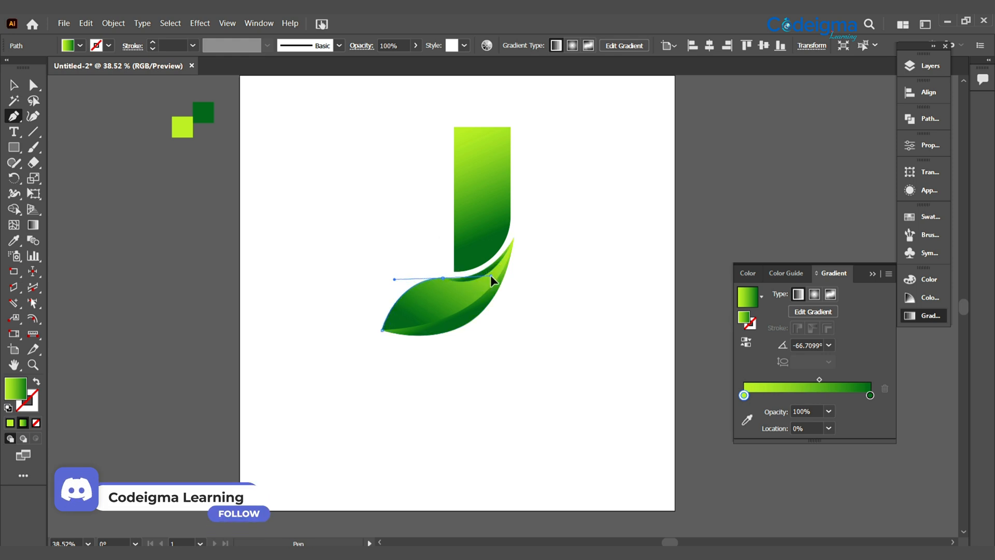
pyautogui.click(443, 279)
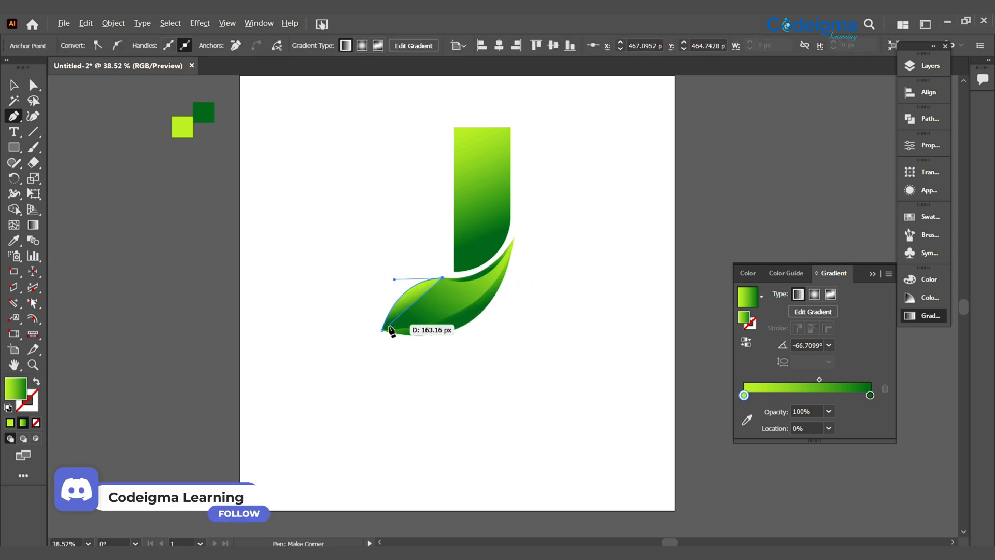
pyautogui.moveTo(382, 330); pyautogui.dragTo(358, 388)
pyautogui.click(13, 85)
pyautogui.click(499, 383)
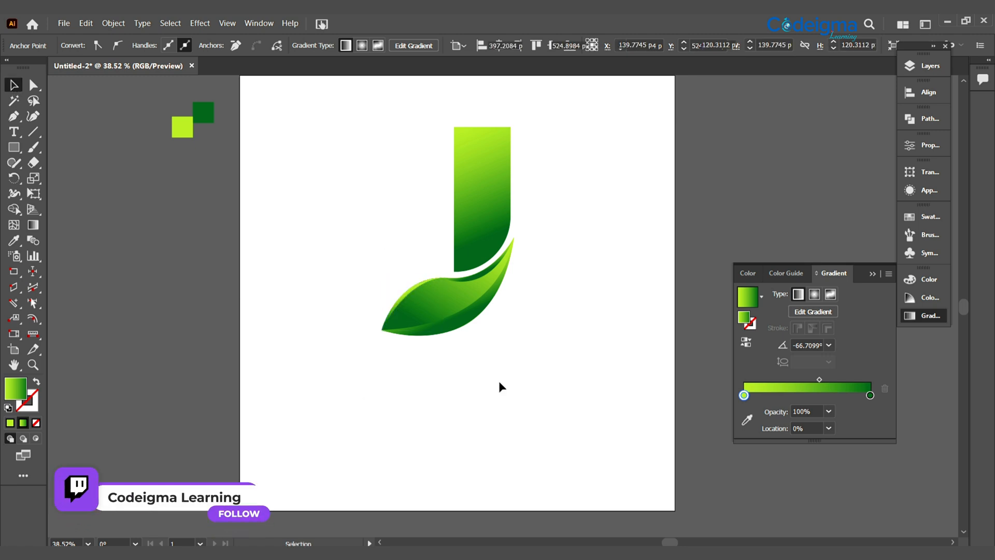
# Adjust the curve handle of the shading shape along the leaf's lower edge to refine its inner curve
pyautogui.click(450, 332)
pyautogui.press('a')
pyautogui.click(513, 239)
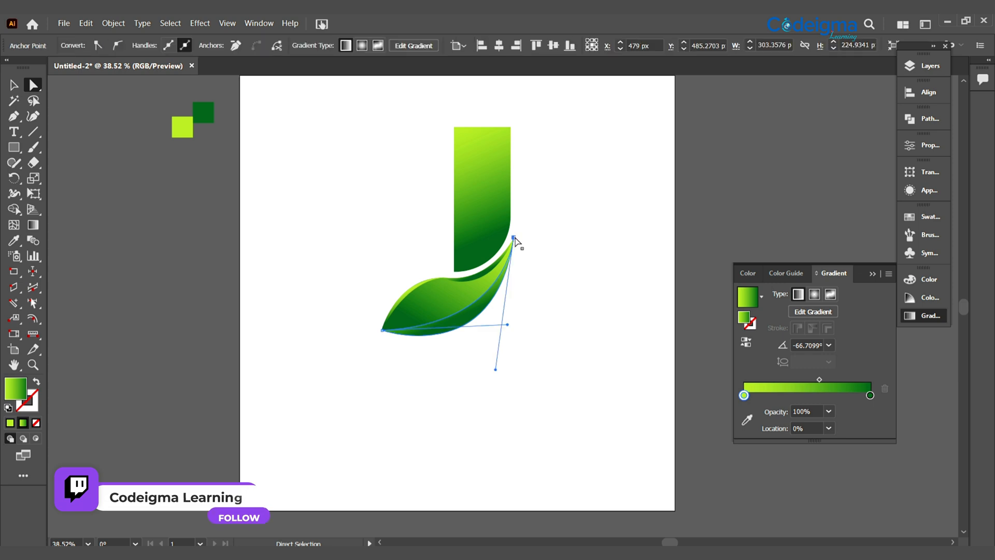
pyautogui.moveTo(508, 326); pyautogui.dragTo(499, 324)
pyautogui.click(13, 84)
pyautogui.click(389, 413)
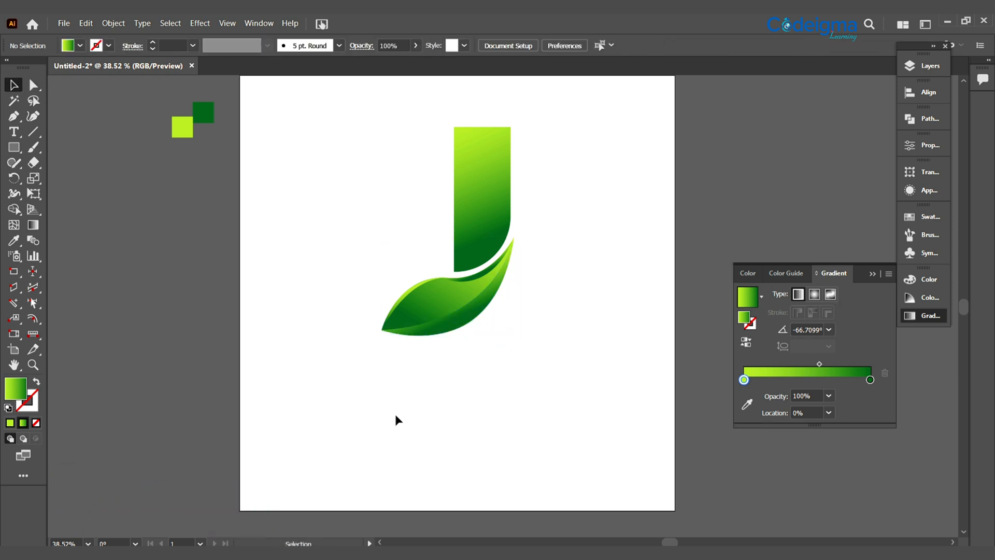
# Draw a thin crescent highlight with the Pen tool along the stem's rounded lower-right corner
pyautogui.press('p')
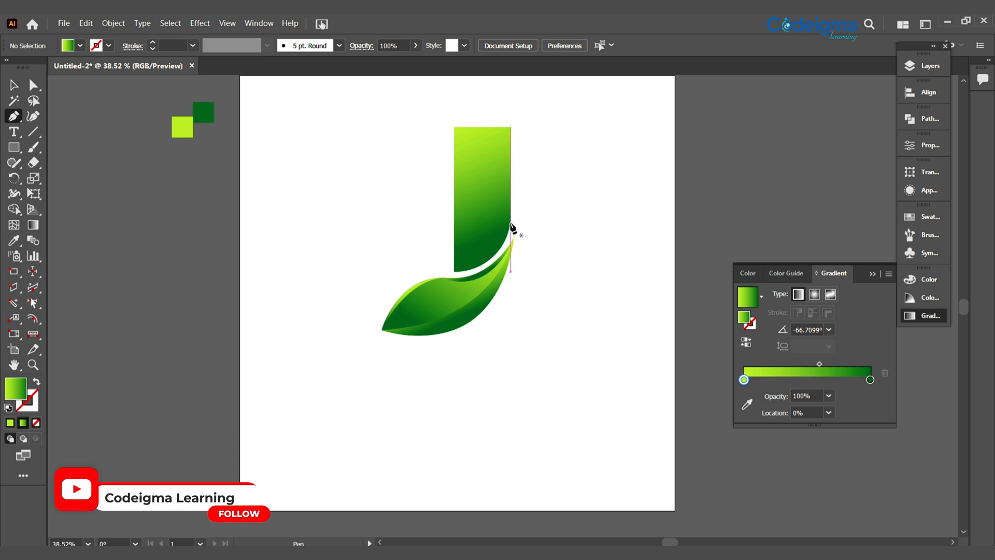
pyautogui.click(511, 222)
pyautogui.moveTo(454, 272); pyautogui.dragTo(402, 274)
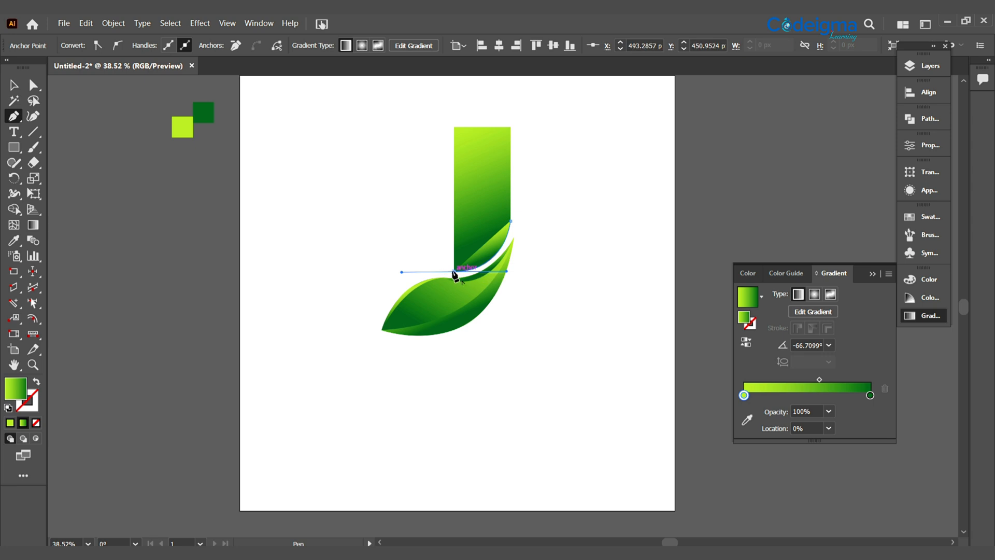
pyautogui.click(455, 273)
pyautogui.click(511, 221)
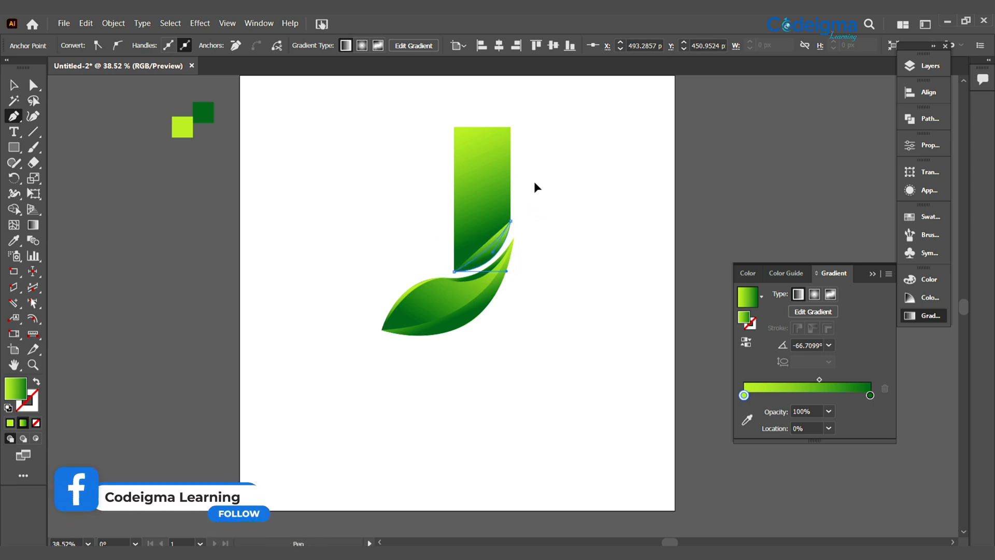
pyautogui.moveTo(529, 176); pyautogui.dragTo(524, 177)
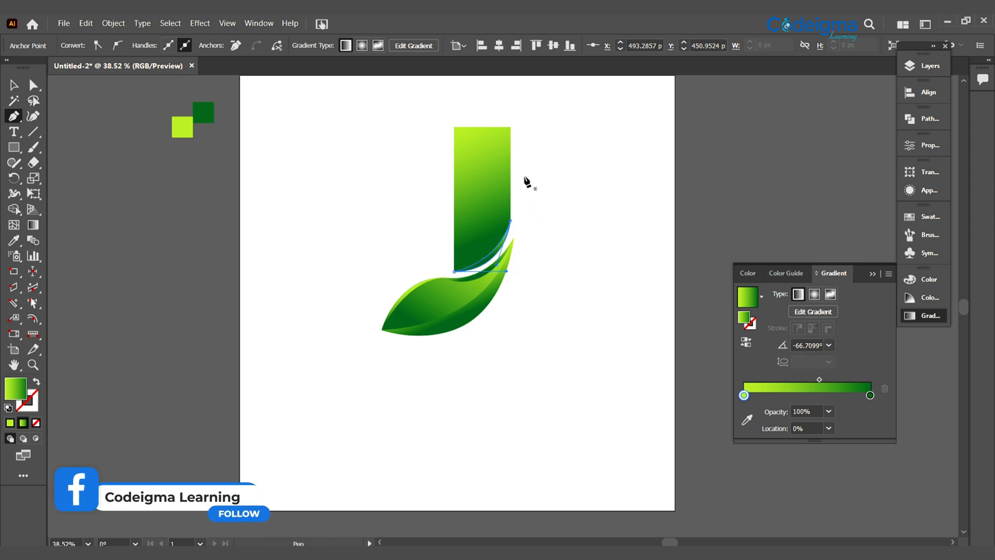
pyautogui.click(14, 85)
pyautogui.click(512, 480)
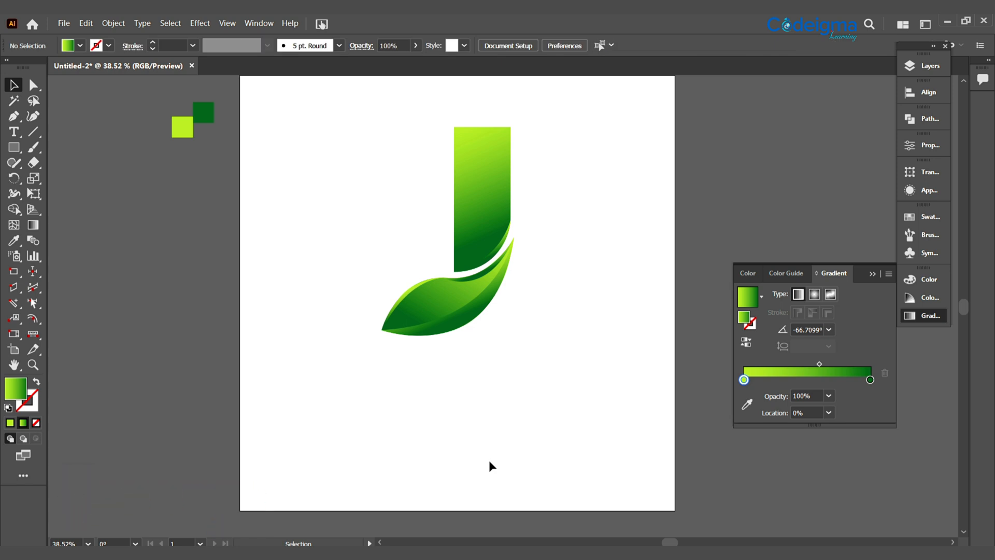
# Draw a closed Pen shape over the stem's upper part, curving from its top-right corner to its left edge near the base
pyautogui.click(484, 205)
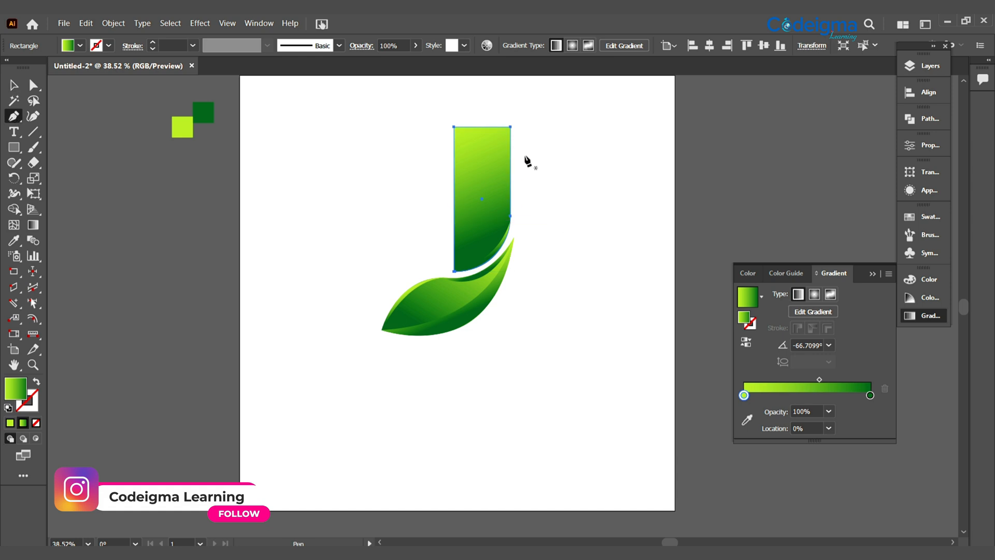
pyautogui.click(337, 371)
pyautogui.click(14, 118)
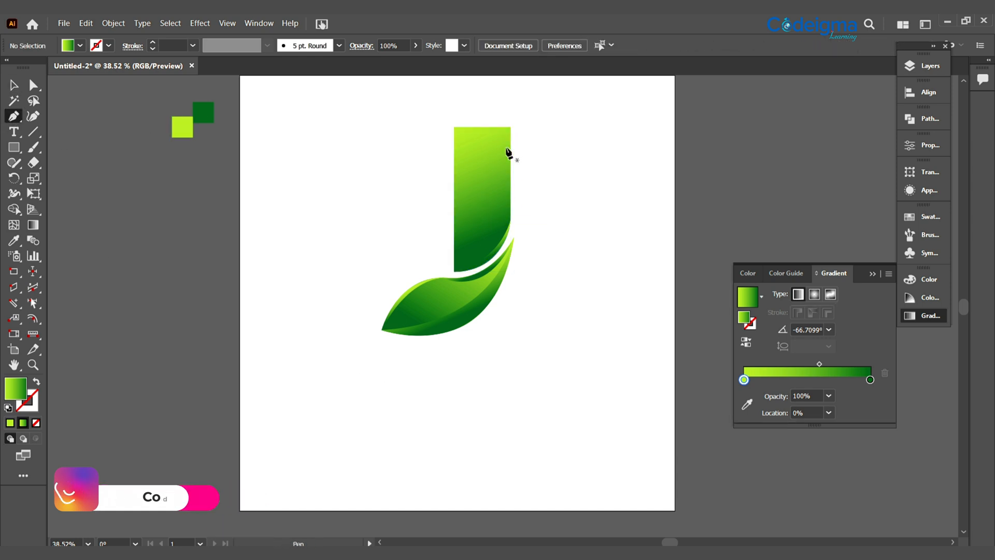
pyautogui.click(510, 127)
pyautogui.moveTo(454, 241); pyautogui.dragTo(405, 282)
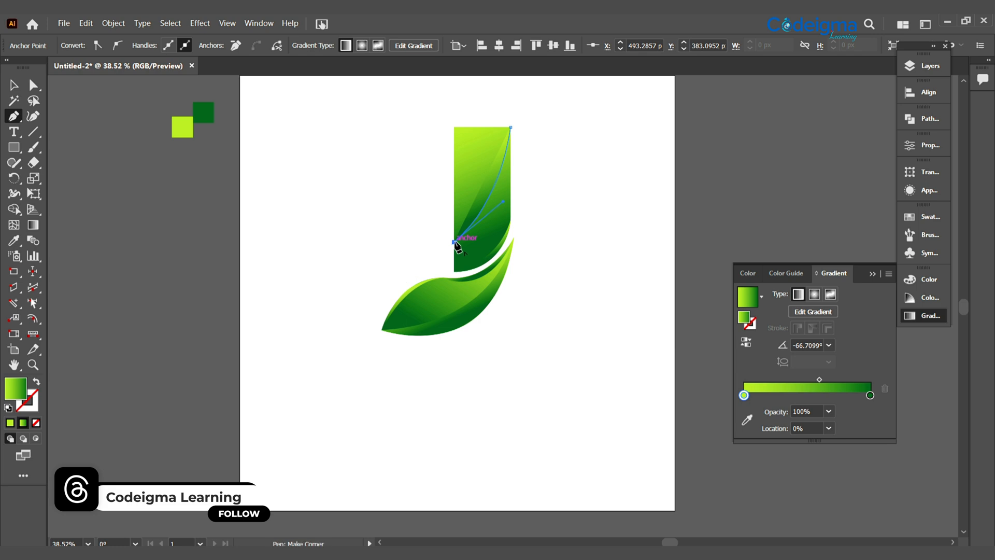
pyautogui.click(454, 127)
pyautogui.click(511, 127)
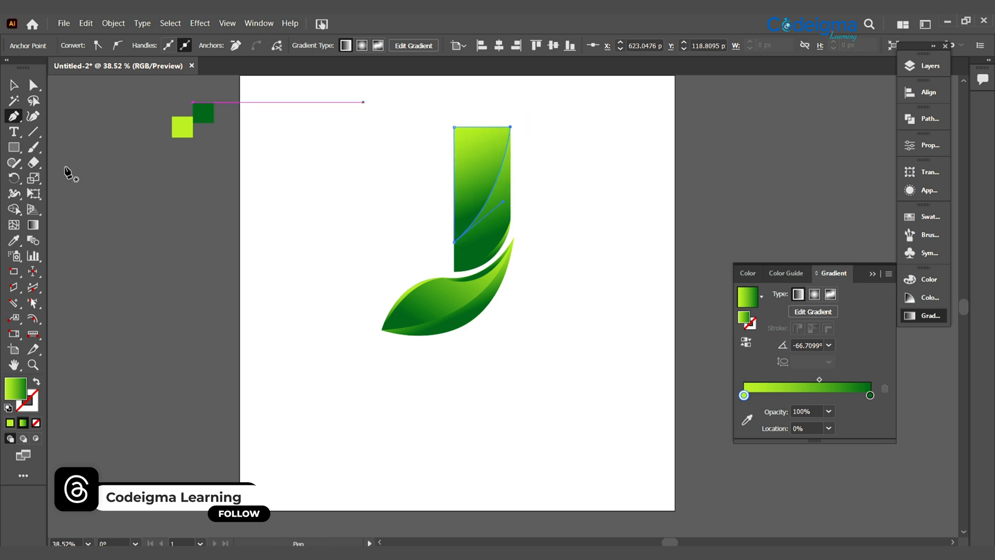
# Adjust the curve handle at the upper end of the crescent highlight on the stem's lower-right corner to reshape its inner curve
pyautogui.press('v')
pyautogui.click(506, 408)
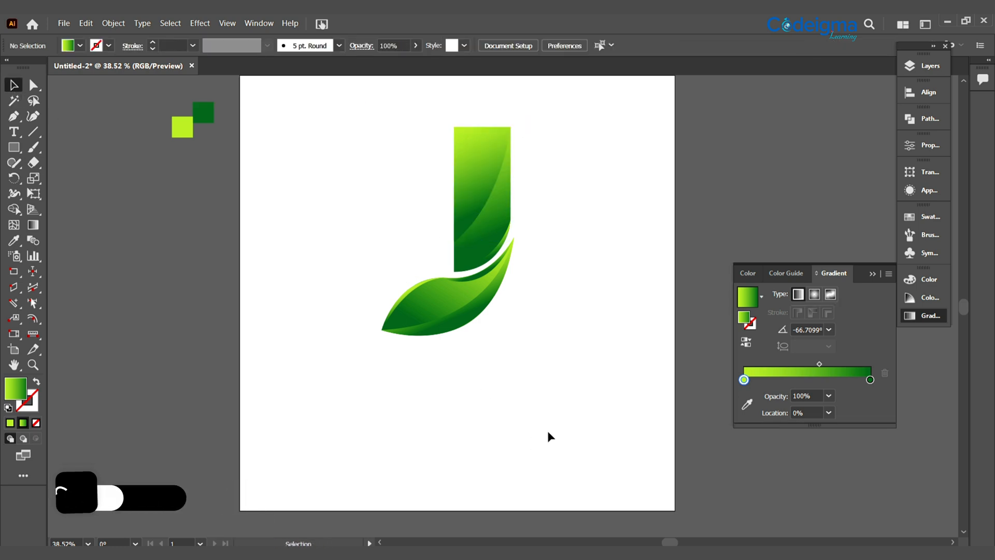
pyautogui.click(480, 267)
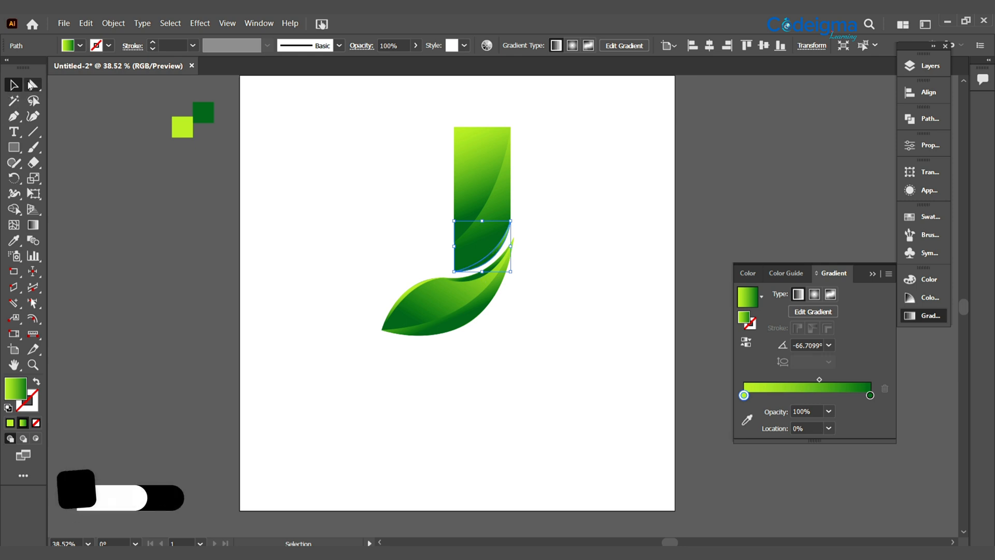
pyautogui.click(31, 85)
pyautogui.click(511, 221)
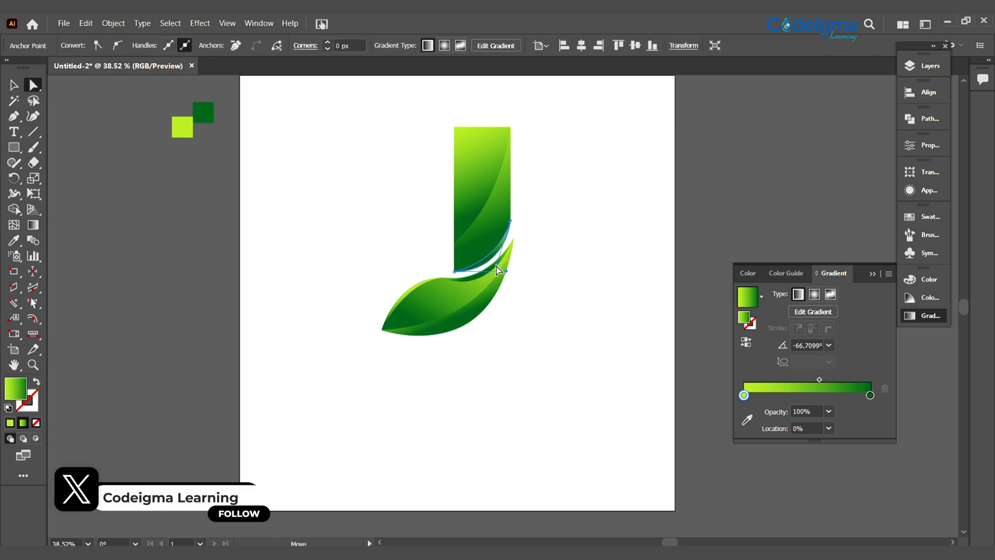
pyautogui.moveTo(497, 266); pyautogui.dragTo(489, 261)
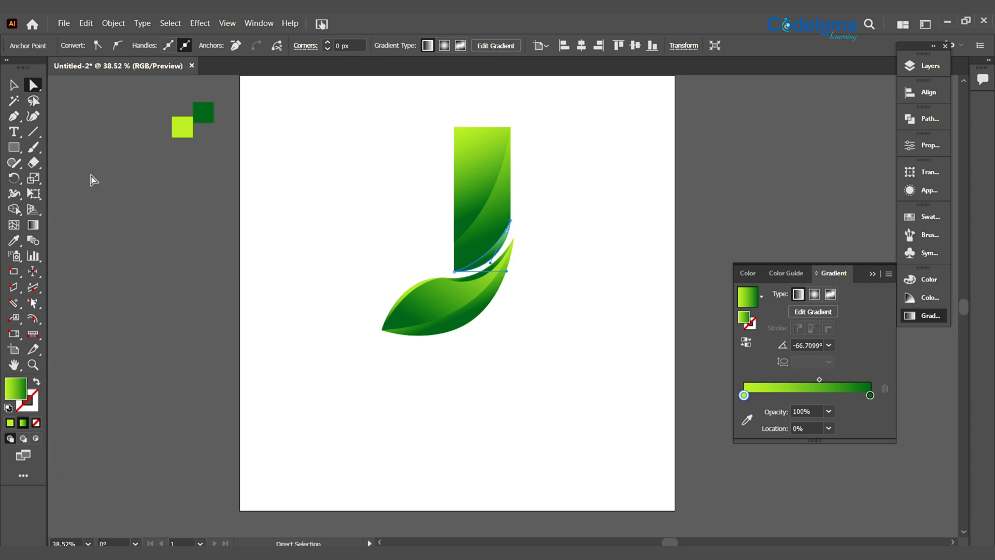
pyautogui.click(13, 85)
# Redirect the stem rectangle's gradient diagonally, running from lime at its upper left to dark green at its lower right
pyautogui.click(485, 229)
pyautogui.press('g')
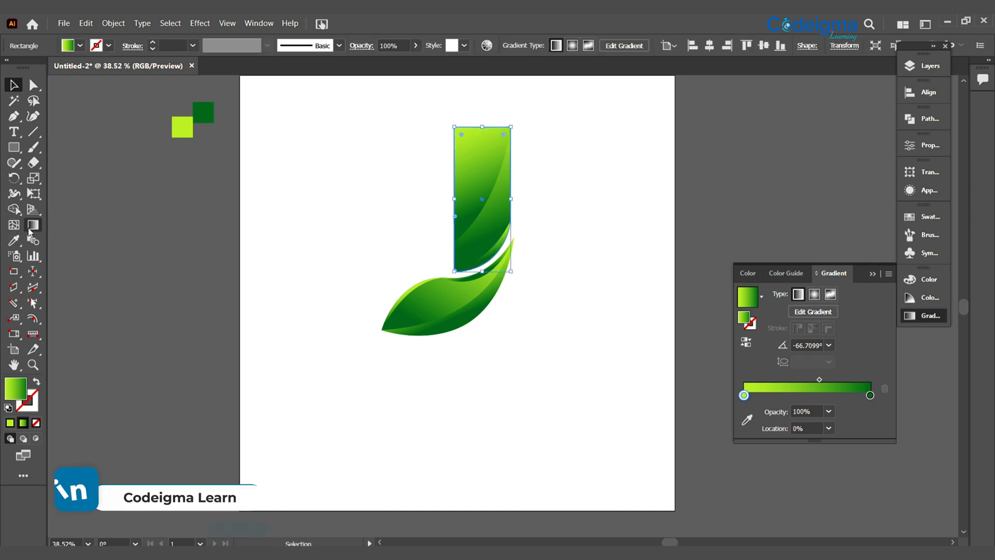
pyautogui.moveTo(480, 134)
pyautogui.mouseDown()
pyautogui.moveTo(495, 258)
pyautogui.moveTo(511, 217)
pyautogui.moveTo(520, 240)
pyautogui.moveTo(485, 150)
pyautogui.moveTo(512, 230)
pyautogui.mouseUp()
pyautogui.press('v')
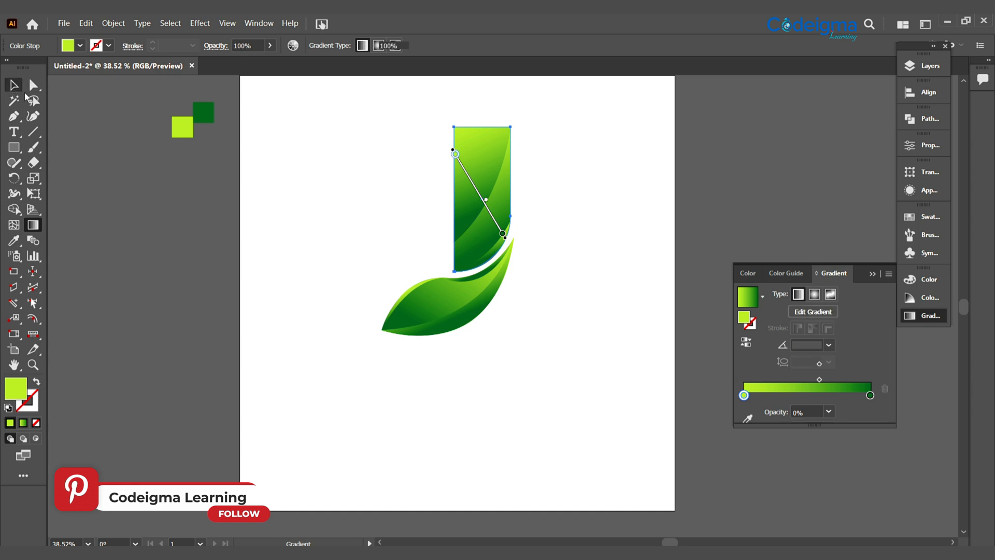
pyautogui.click(512, 263)
# Redirect the gradient of the stem's corner crescent to run from lime at its lower-left end to dark green at its upper-right end
pyautogui.click(498, 250)
pyautogui.press('g')
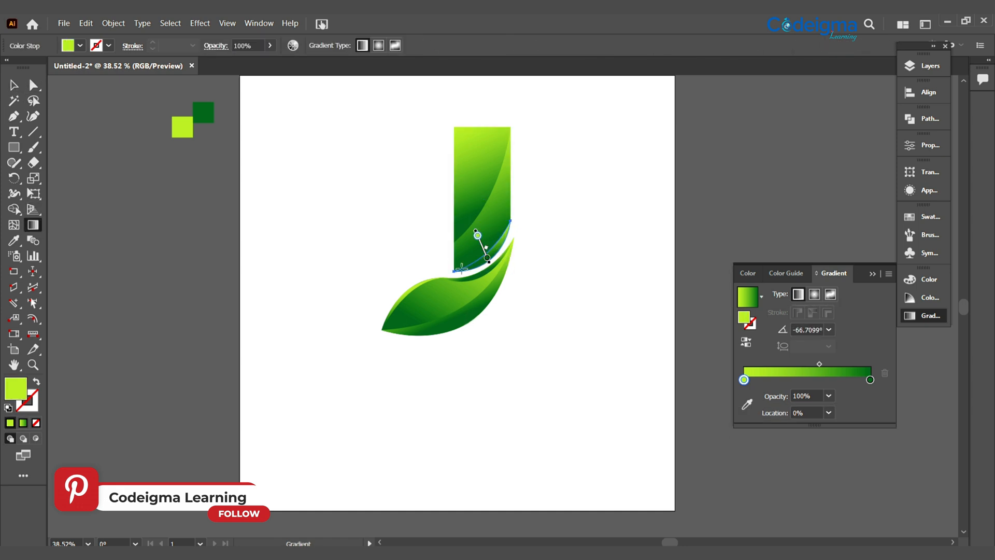
pyautogui.moveTo(468, 273); pyautogui.dragTo(510, 230)
pyautogui.press('v')
pyautogui.click(537, 372)
# Angle the gradient of the curved shape over the stem's upper part to about -44°, from lime at upper left to dark green
pyautogui.click(477, 182)
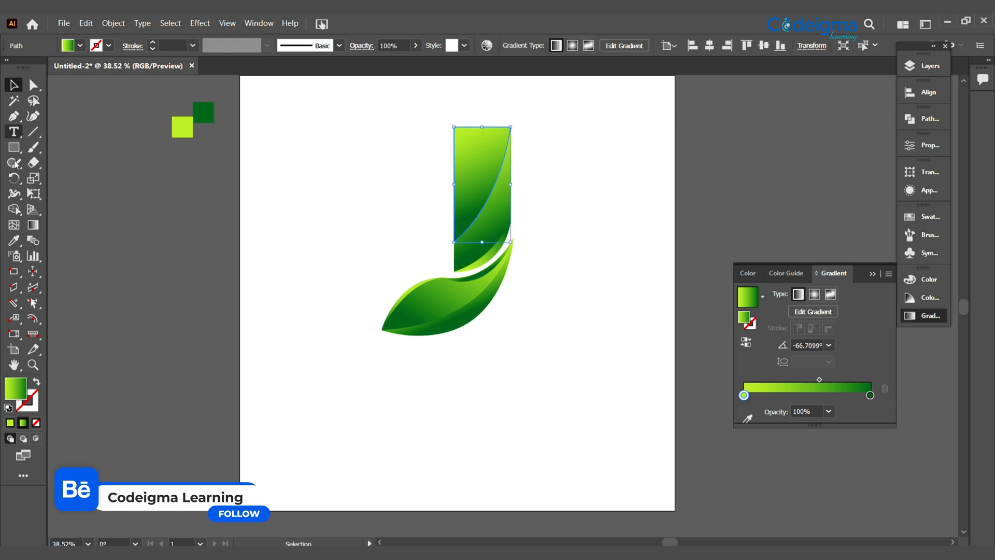
pyautogui.click(32, 224)
pyautogui.moveTo(447, 188)
pyautogui.mouseDown()
pyautogui.moveTo(499, 150)
pyautogui.moveTo(477, 161)
pyautogui.moveTo(513, 163)
pyautogui.moveTo(461, 162)
pyautogui.mouseUp()
pyautogui.moveTo(491, 215); pyautogui.dragTo(502, 183)
pyautogui.press('v')
pyautogui.click(481, 387)
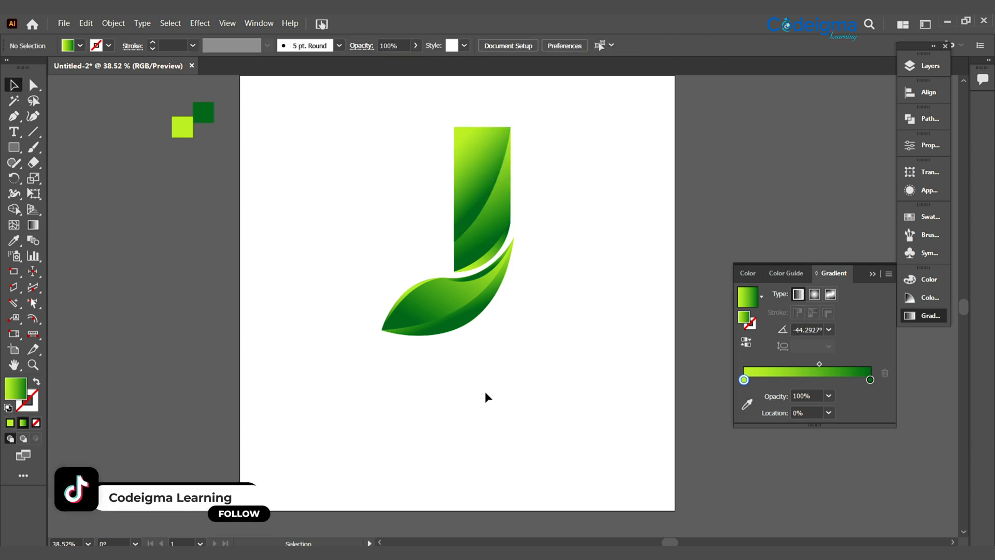
# Redirect the gradient of the highlight along the leaf's upper-left edge, running from lime at the left tip to dark green toward the middle
pyautogui.click(422, 296)
pyautogui.click(13, 240)
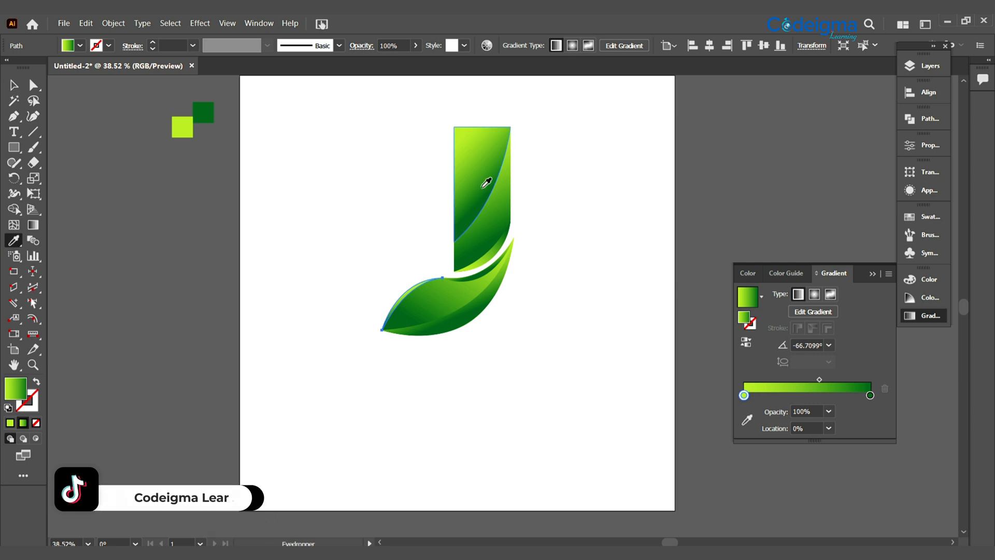
pyautogui.press('g')
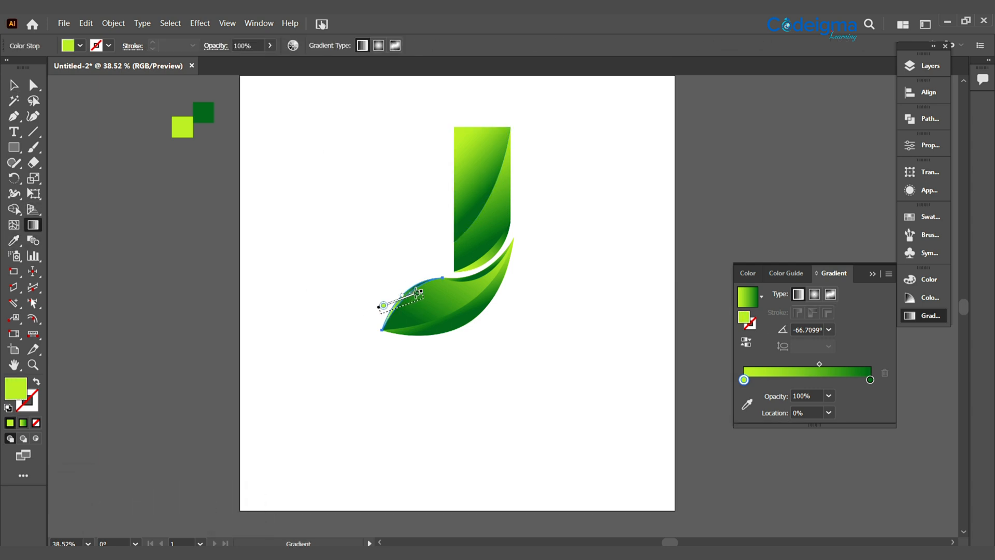
pyautogui.moveTo(378, 322); pyautogui.dragTo(398, 301)
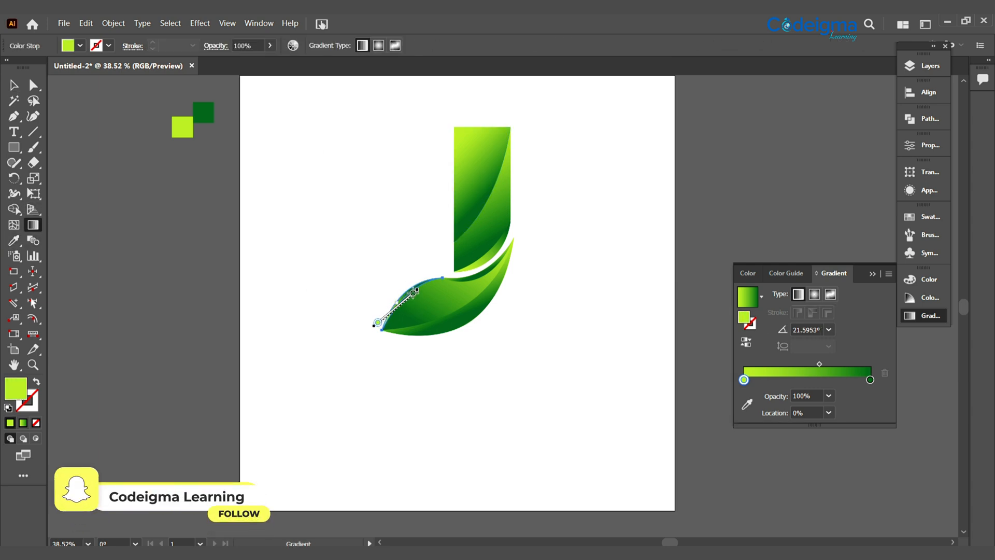
pyautogui.hotkey('ctrl', 'z')
pyautogui.press('v')
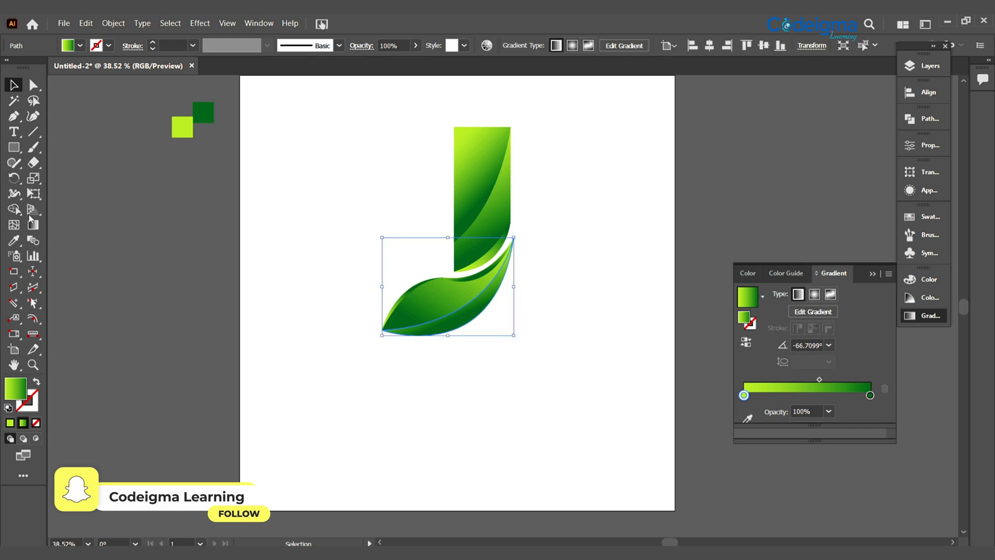
# Redirect the gradient of the leaf's lower-edge shading to about 23.5°, from lime at the left tip to dark green at the right
pyautogui.click(31, 223)
pyautogui.moveTo(401, 340); pyautogui.dragTo(500, 302)
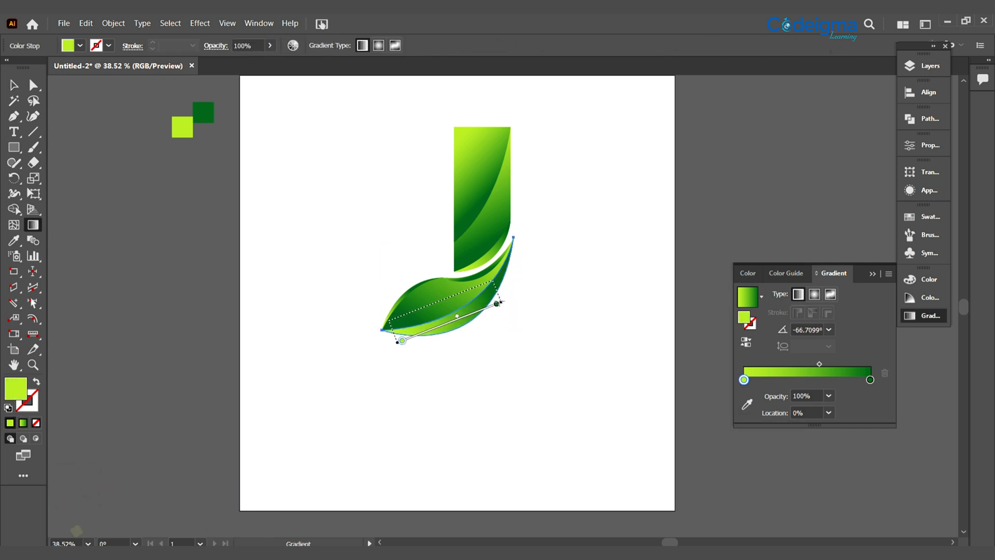
pyautogui.press('v')
pyautogui.click(543, 403)
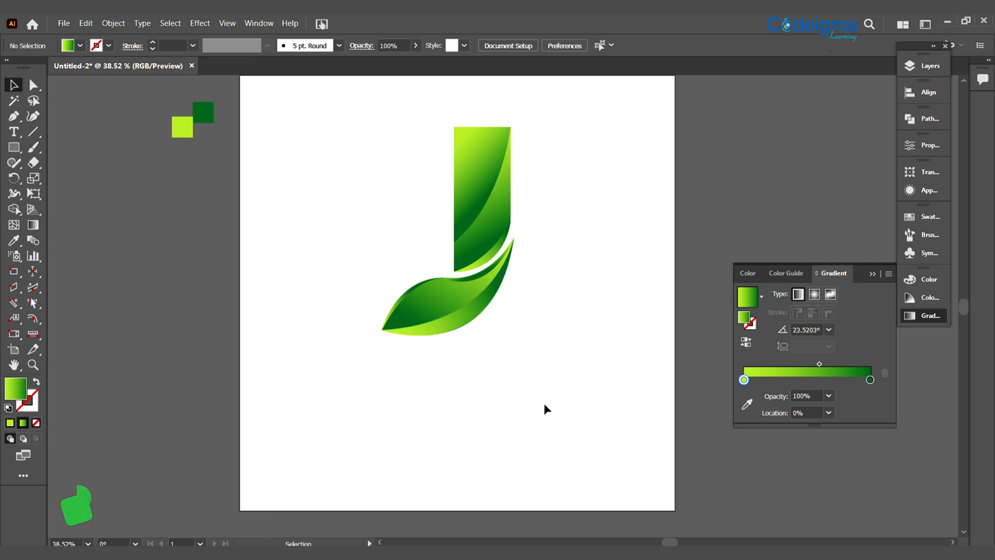
# Redirect the gradient of the thin strip along the leaf's upper-right edge to about -153°, with lime at its right tip
pyautogui.click(484, 277)
pyautogui.click(33, 224)
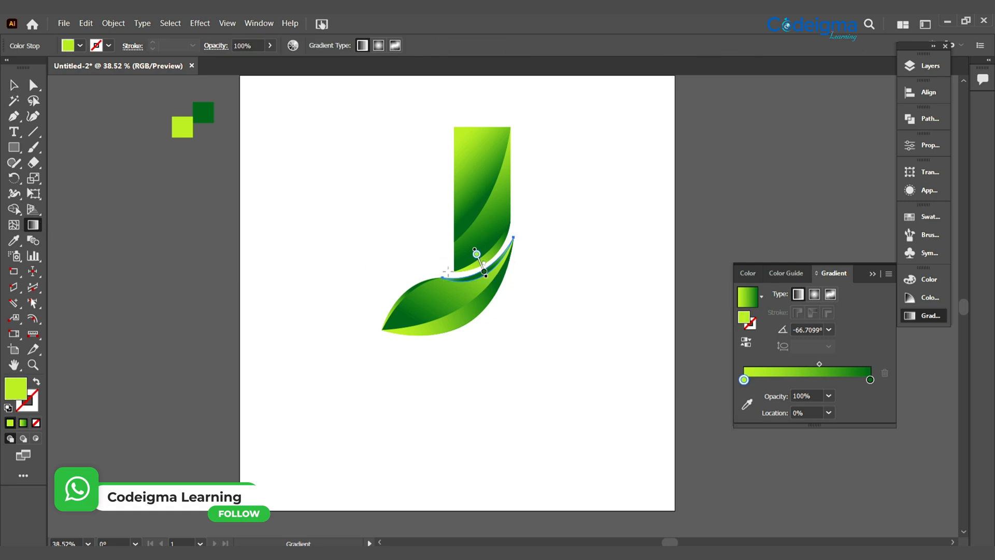
pyautogui.moveTo(518, 242); pyautogui.dragTo(460, 273)
pyautogui.press('v')
pyautogui.click(424, 355)
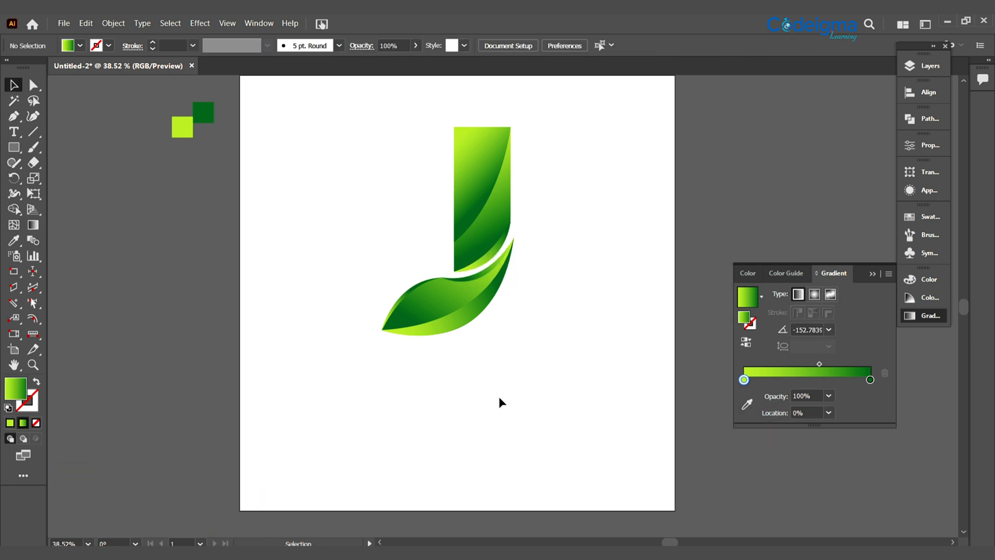
# Try a leaf body gradient at about -80°, running from lime at the upper edge to dark green below
pyautogui.click(444, 307)
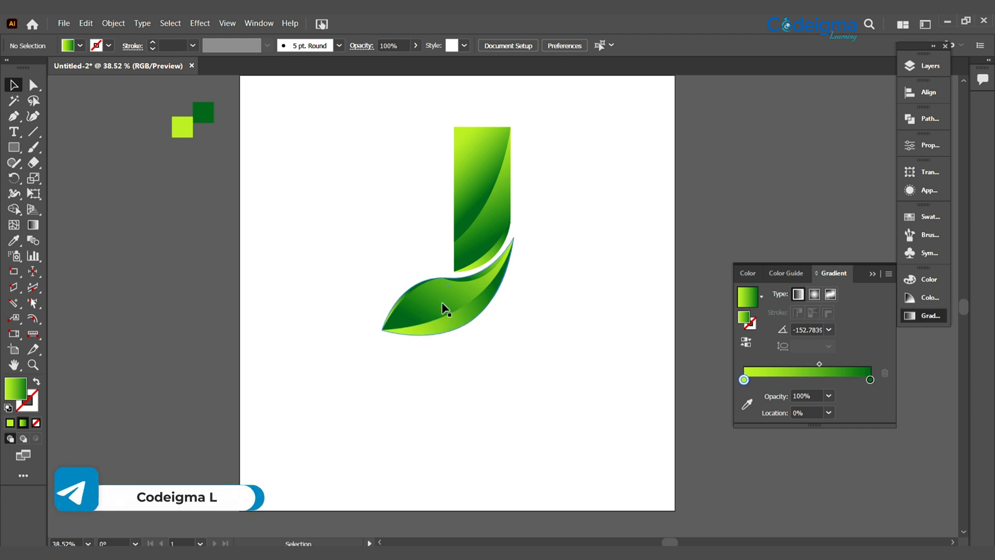
pyautogui.press('g')
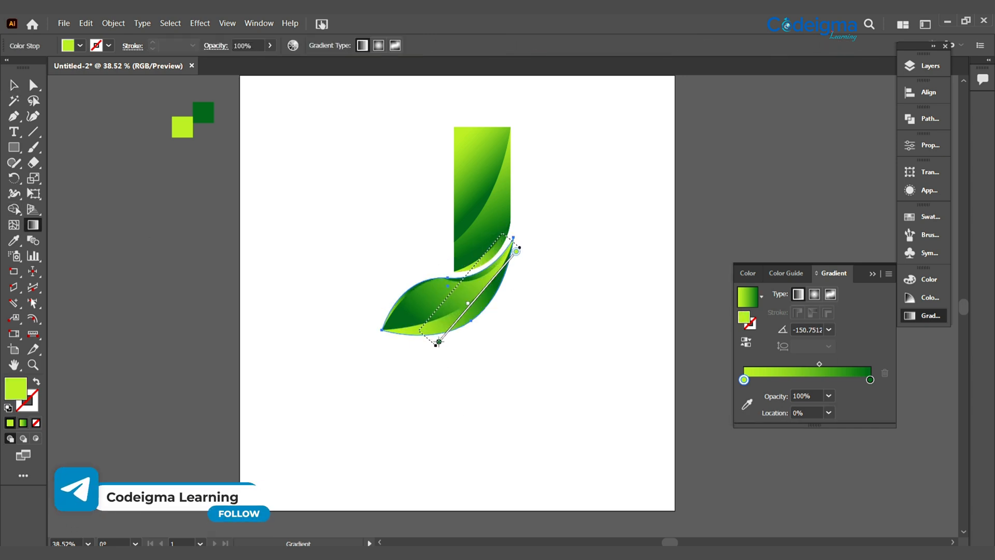
pyautogui.moveTo(439, 342)
pyautogui.mouseDown()
pyautogui.moveTo(402, 346)
pyautogui.moveTo(442, 344)
pyautogui.moveTo(453, 315)
pyautogui.mouseUp()
pyautogui.click(15, 86)
pyautogui.click(449, 431)
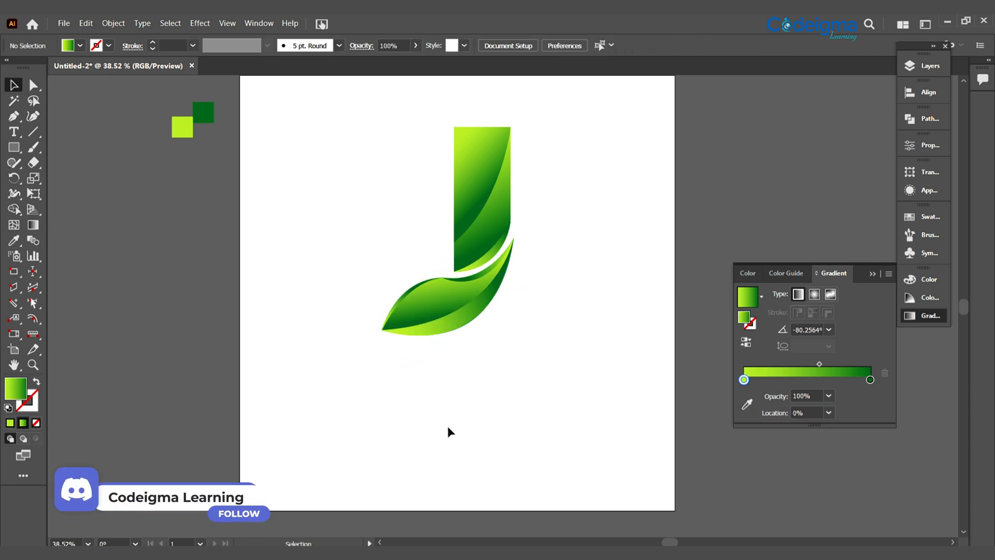
# Redirect the leaf body's gradient to about -157°, running from lime at the upper right to dark green near the left tip
pyautogui.click(455, 323)
pyautogui.click(33, 225)
pyautogui.moveTo(384, 313); pyautogui.dragTo(510, 286)
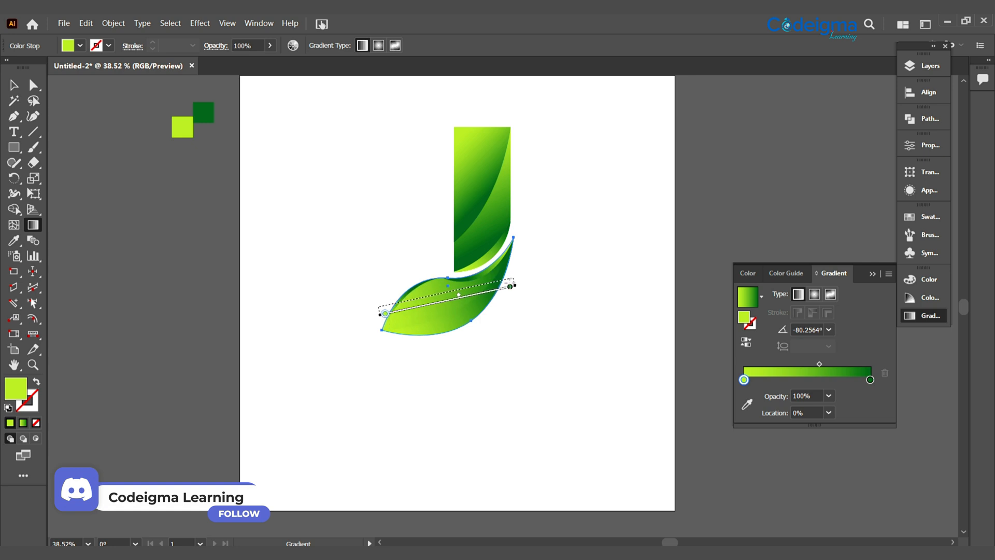
pyautogui.moveTo(418, 320); pyautogui.dragTo(520, 264)
pyautogui.moveTo(445, 319); pyautogui.dragTo(402, 313)
pyautogui.click(14, 85)
pyautogui.click(430, 426)
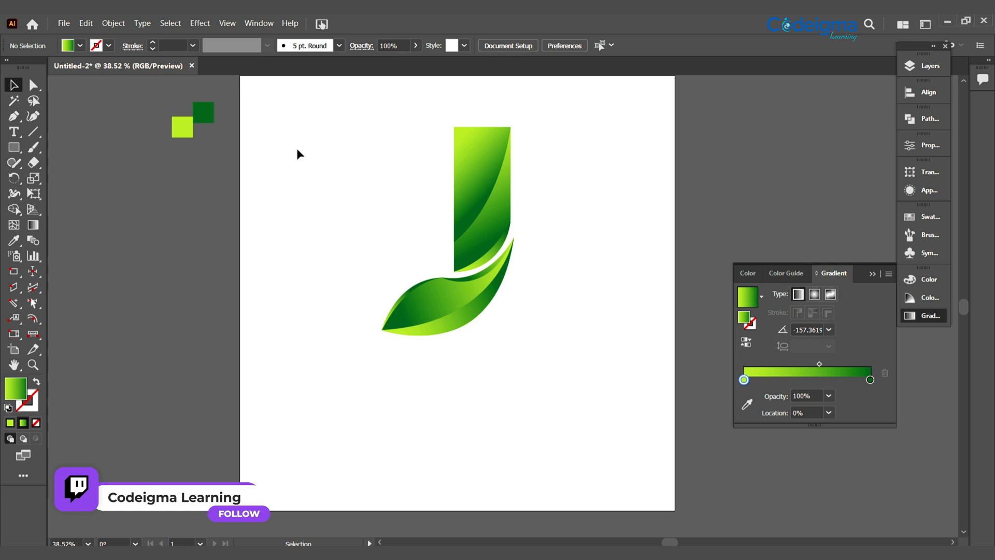
# Select all stem and leaf pieces of the letter J and group them
pyautogui.click(471, 148)
pyautogui.moveTo(328, 130); pyautogui.dragTo(545, 376)
pyautogui.hotkey('ctrl', 'g')
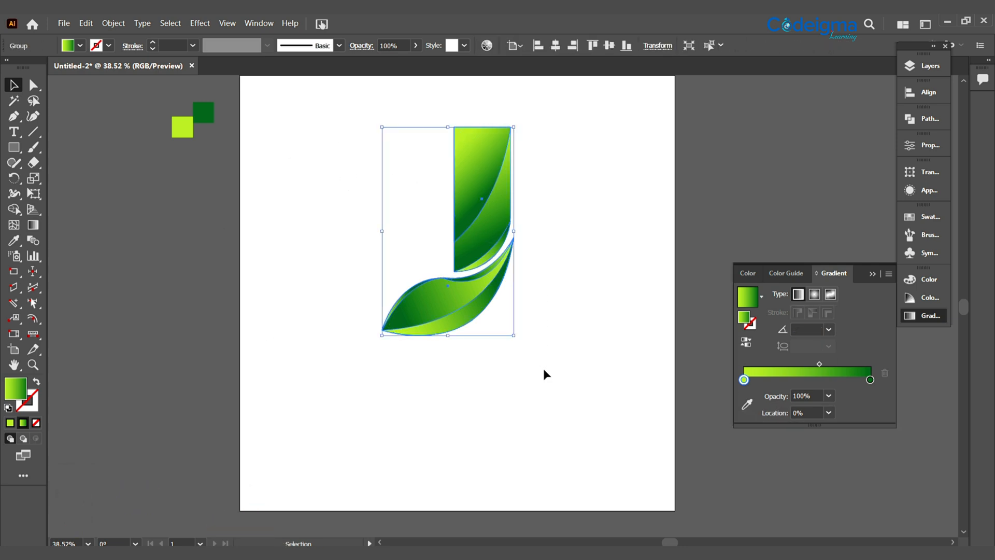
# Duplicate the J group in place and hide the lower copy in the layer list
pyautogui.click(929, 67)
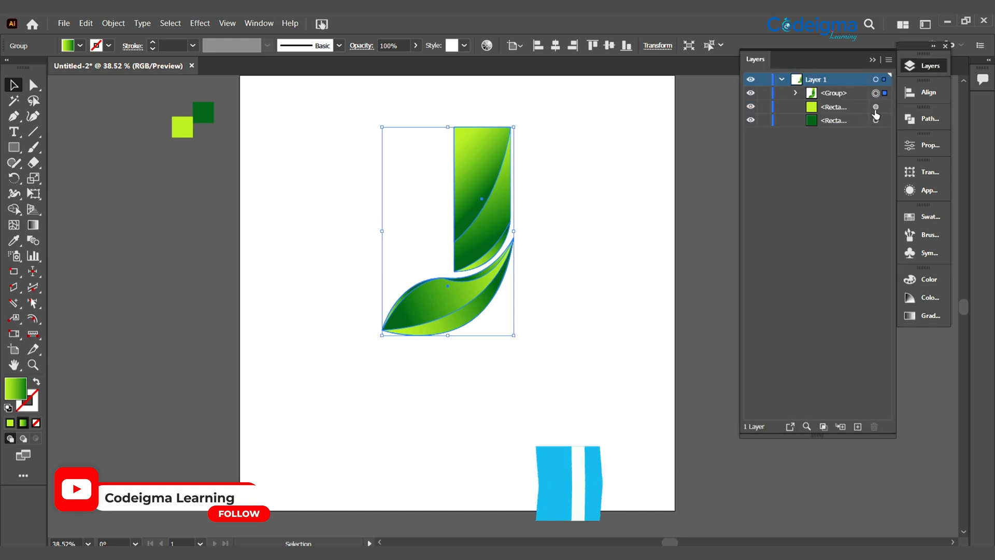
pyautogui.click(750, 106)
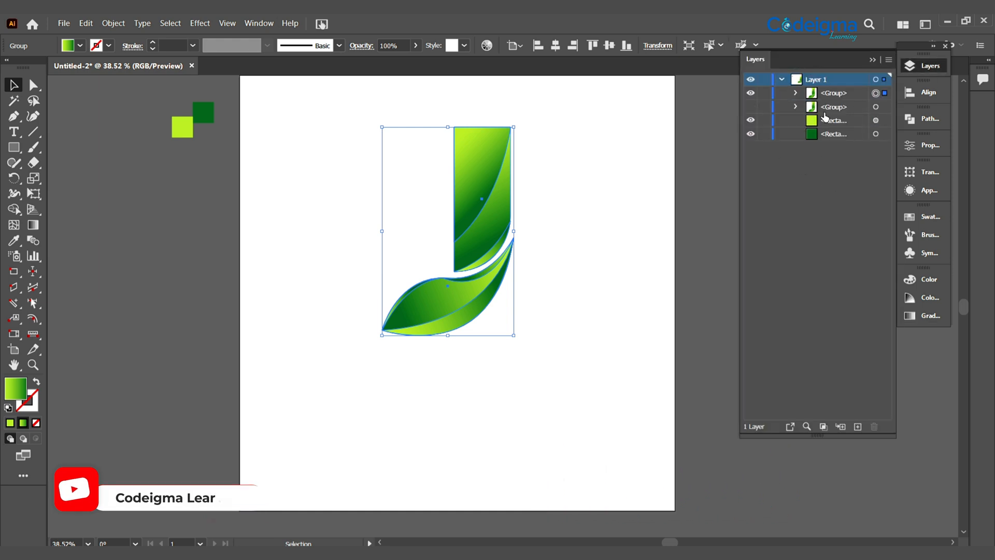
# Change the dark end stop of the visible J group's gradient to the navy swatch C=100 M=100 Y=25 K=25
pyautogui.click(931, 316)
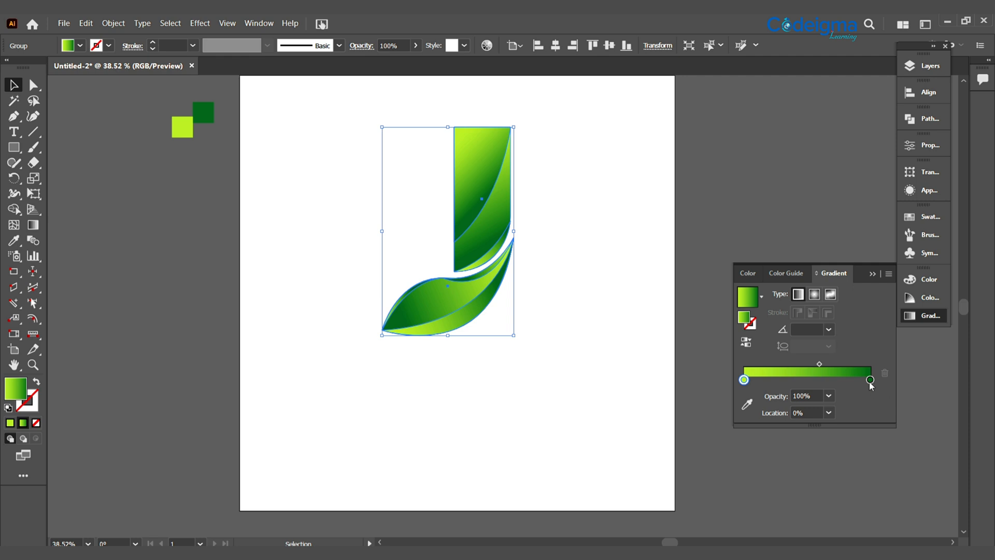
pyautogui.doubleClick(870, 380)
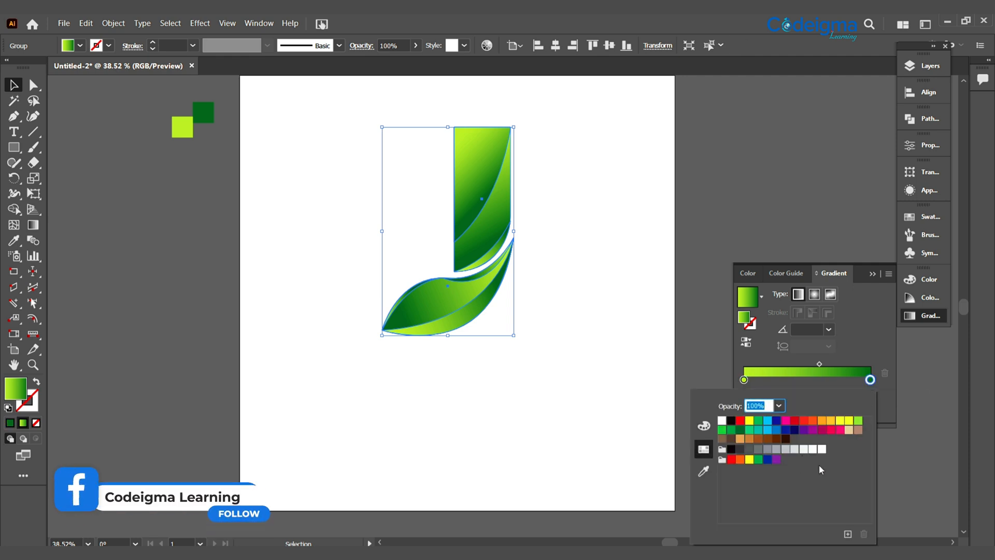
pyautogui.click(793, 430)
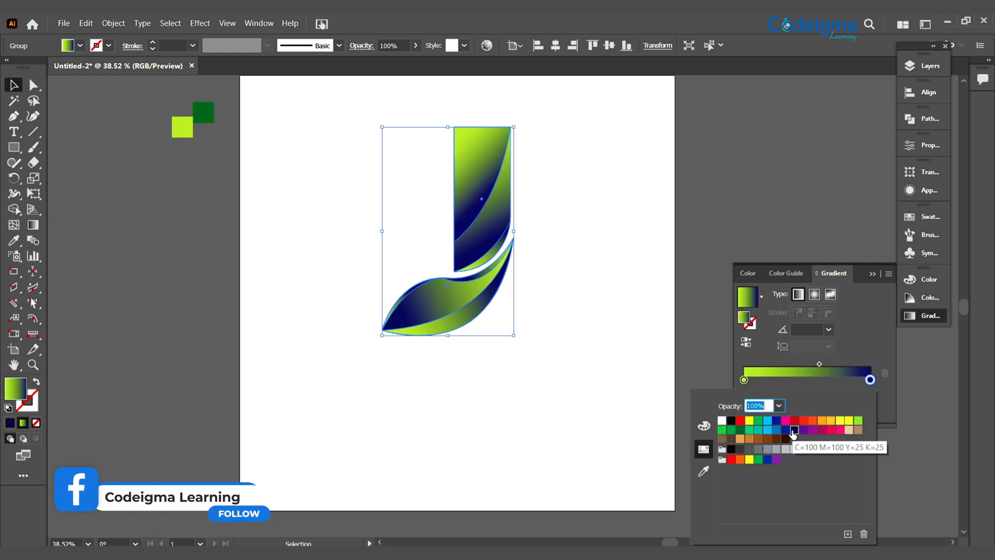
pyautogui.click(334, 238)
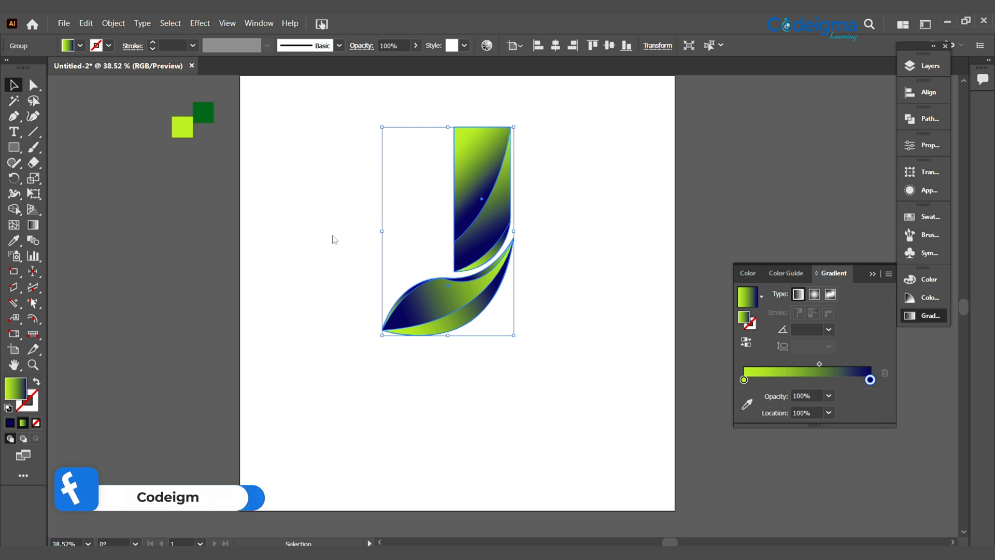
pyautogui.click(247, 279)
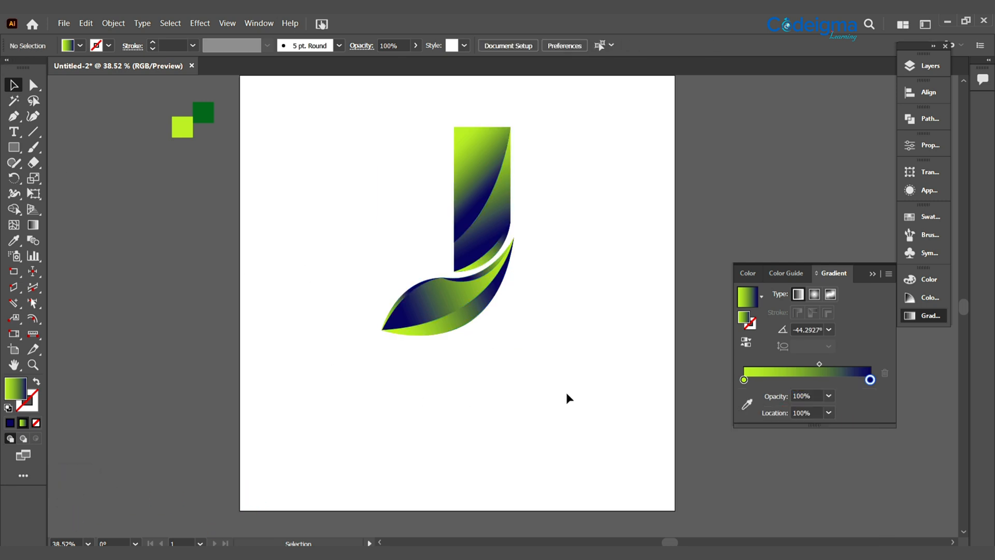
# Move the lime and navy J group horizontally to the right side of the artboard
pyautogui.click(922, 66)
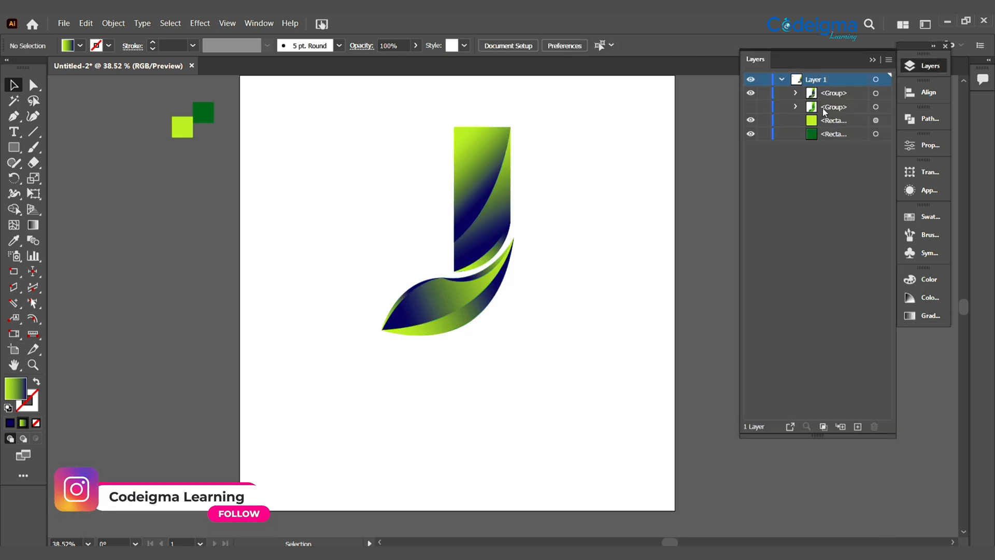
pyautogui.click(875, 94)
pyautogui.moveTo(478, 240); pyautogui.dragTo(587, 240)
pyautogui.click(629, 385)
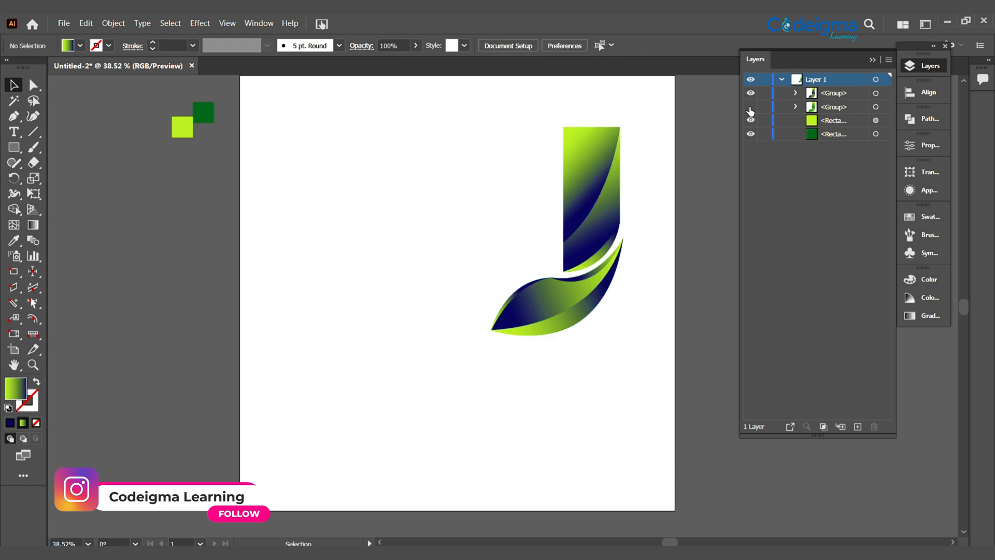
# Unhide the green J group and move it horizontally to the left side of the artboard
pyautogui.click(750, 107)
pyautogui.moveTo(487, 251); pyautogui.dragTo(390, 250)
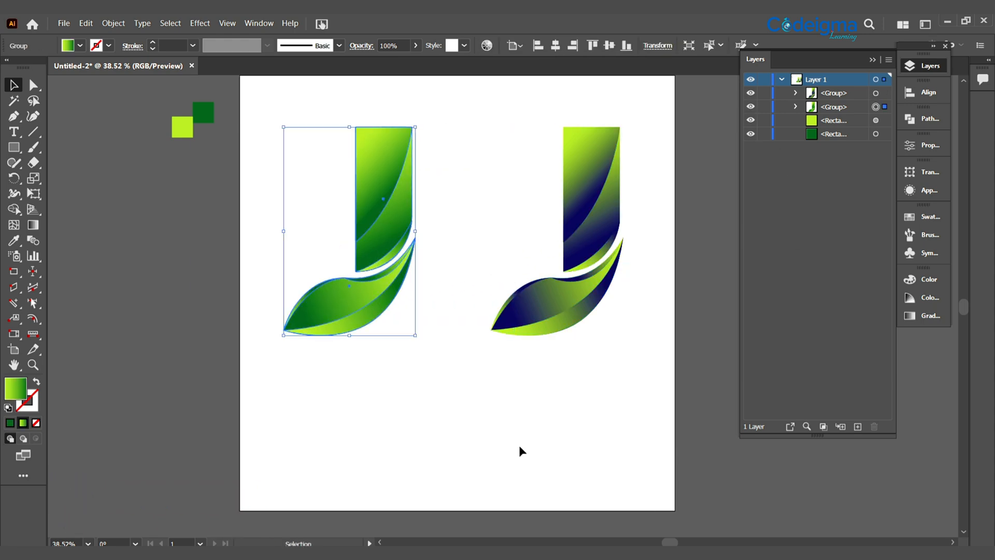
pyautogui.click(524, 425)
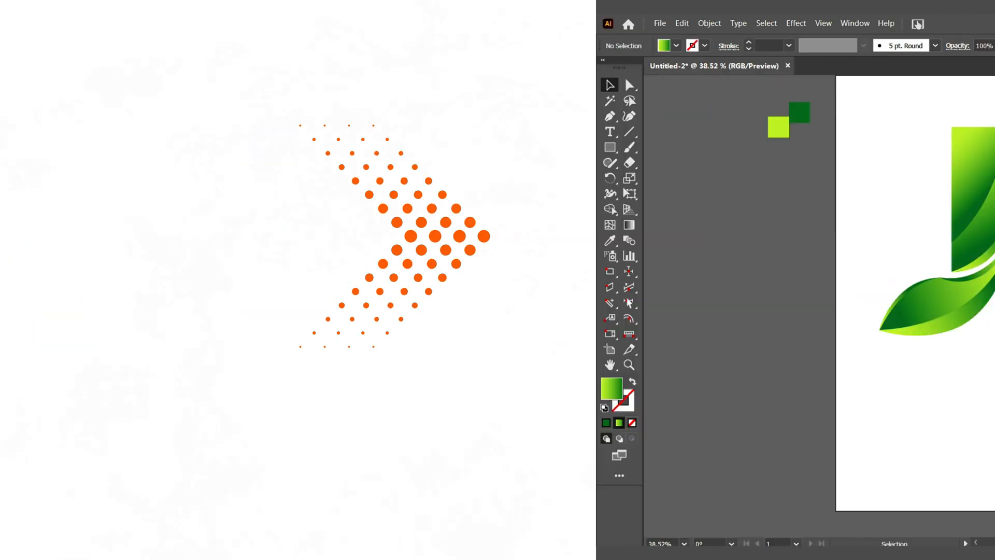